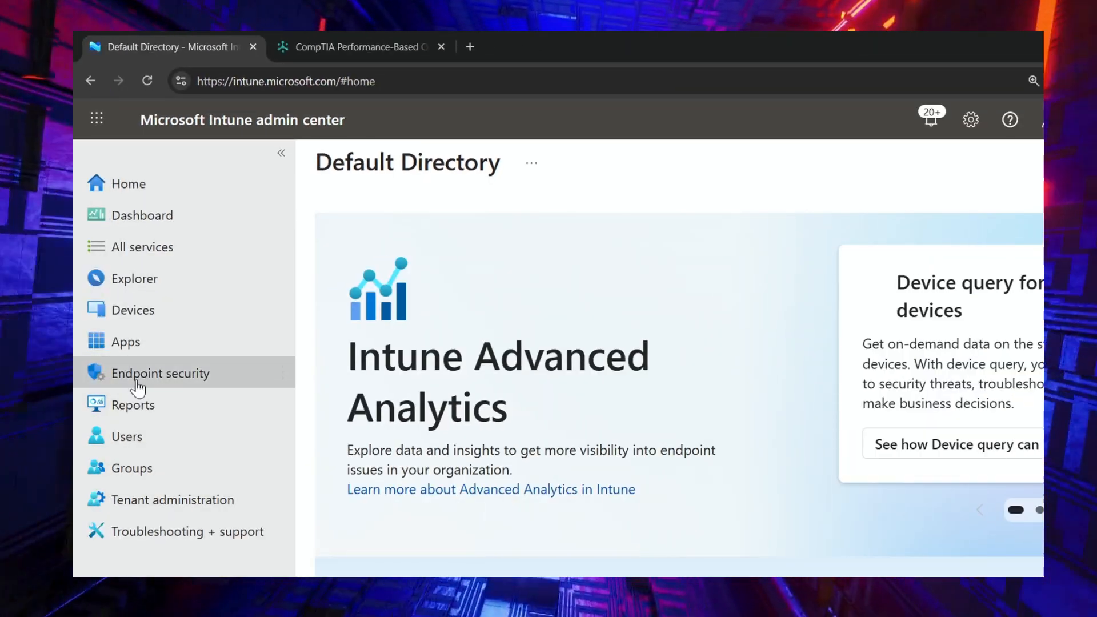
# - Go to the disk encryption policies under Endpoint security and start creating a new policy
pyautogui.click(134, 378)
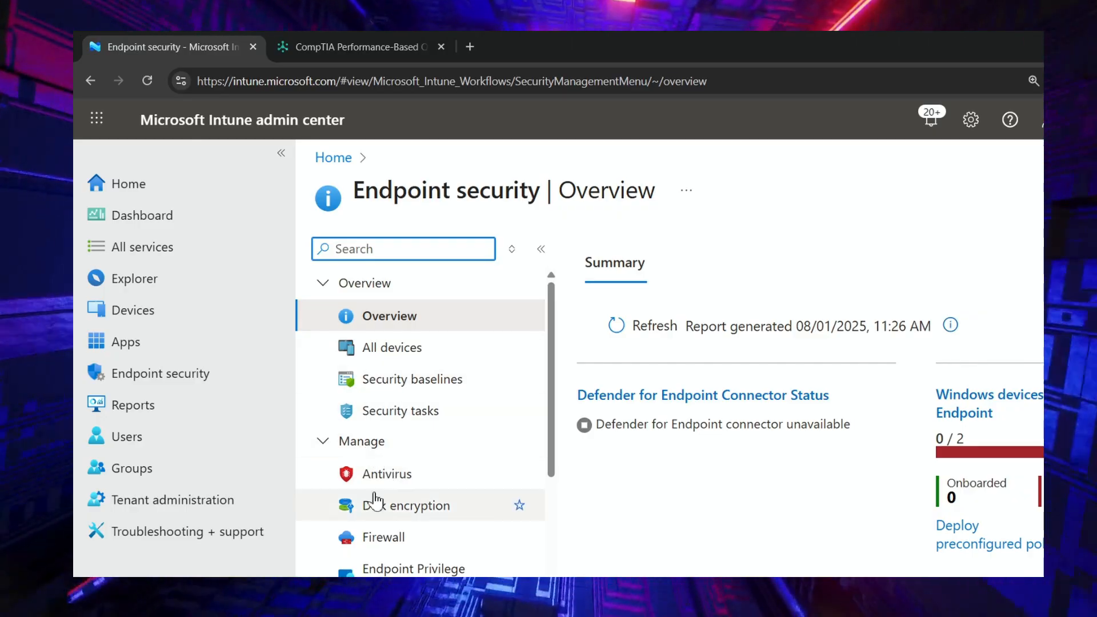
pyautogui.click(382, 512)
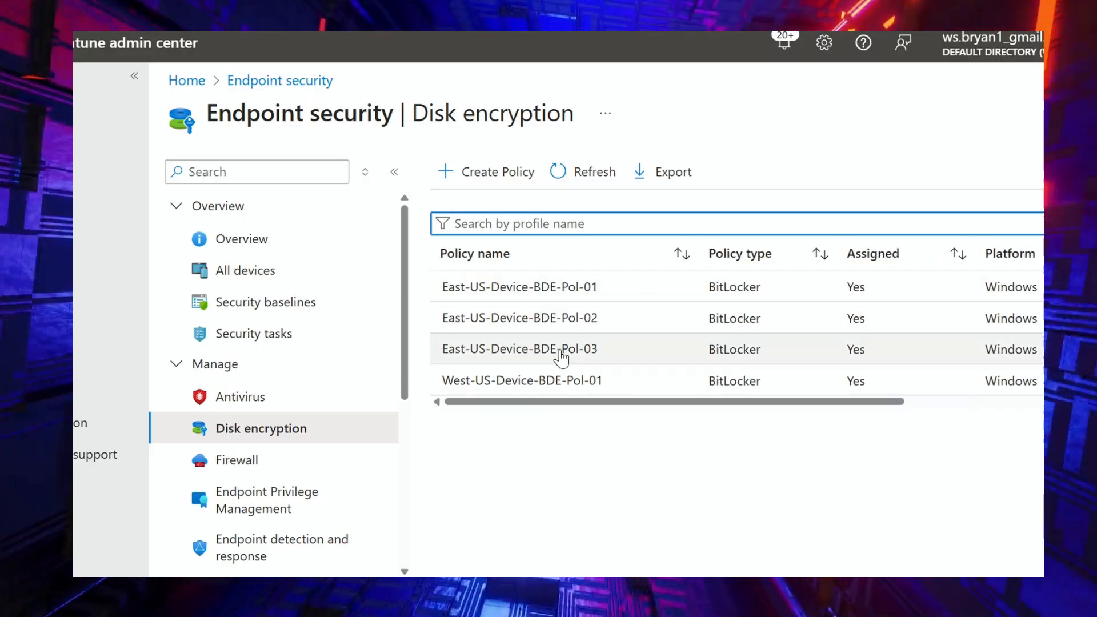
pyautogui.click(469, 175)
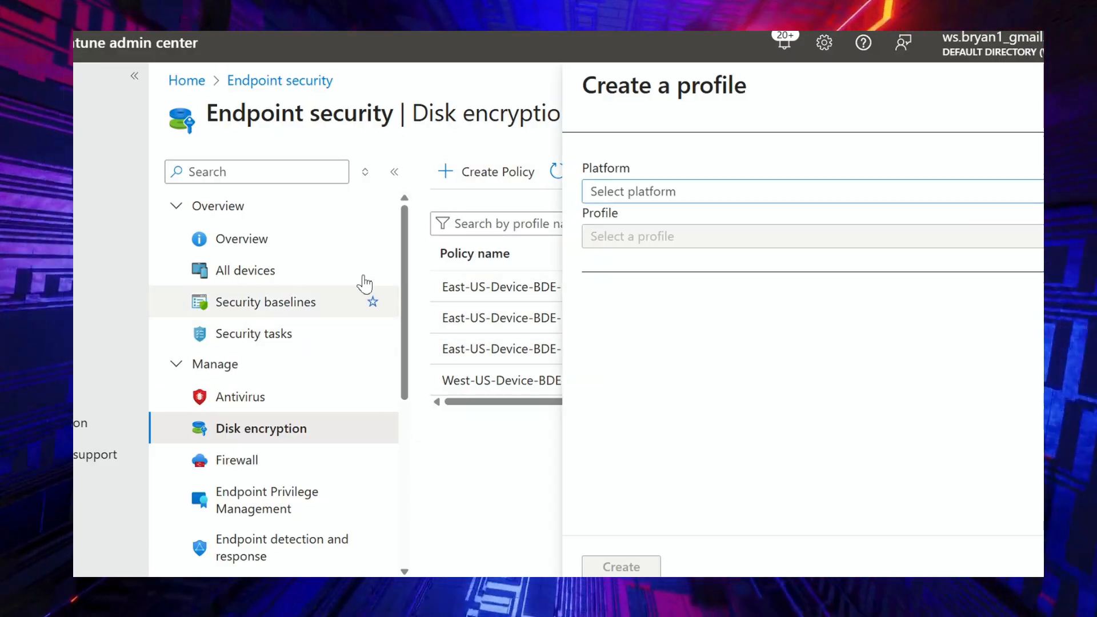
# - Choose MacOS as the new profile's platform and check which profile types it offers
pyautogui.click(692, 200)
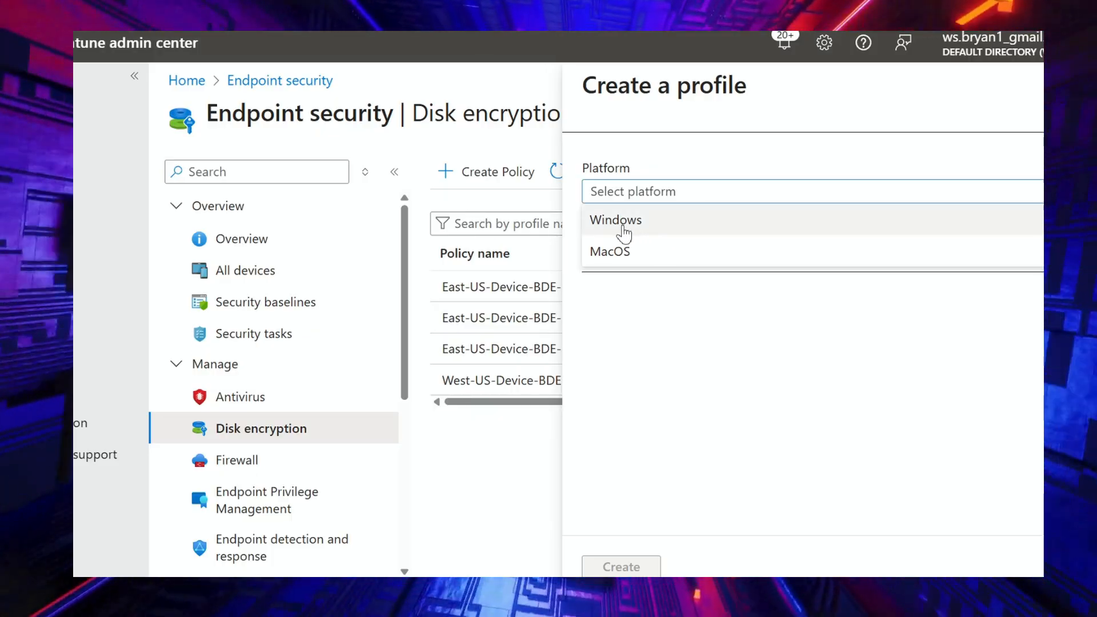
pyautogui.click(629, 263)
pyautogui.click(634, 239)
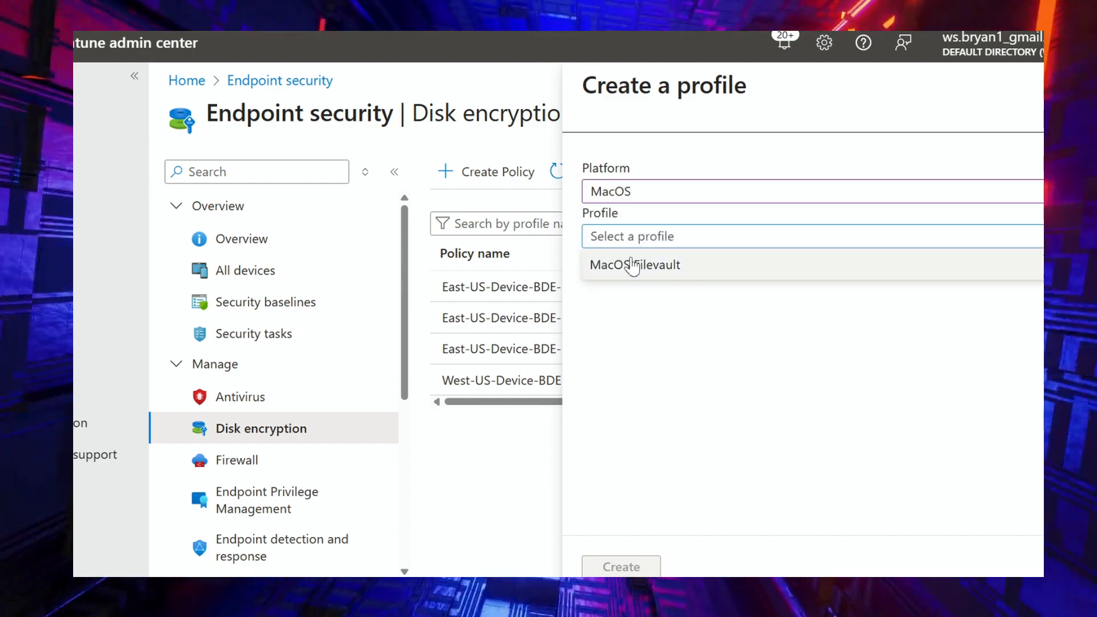
# - Set the new profile's platform to Windows and its profile type to BitLocker
pyautogui.click(639, 194)
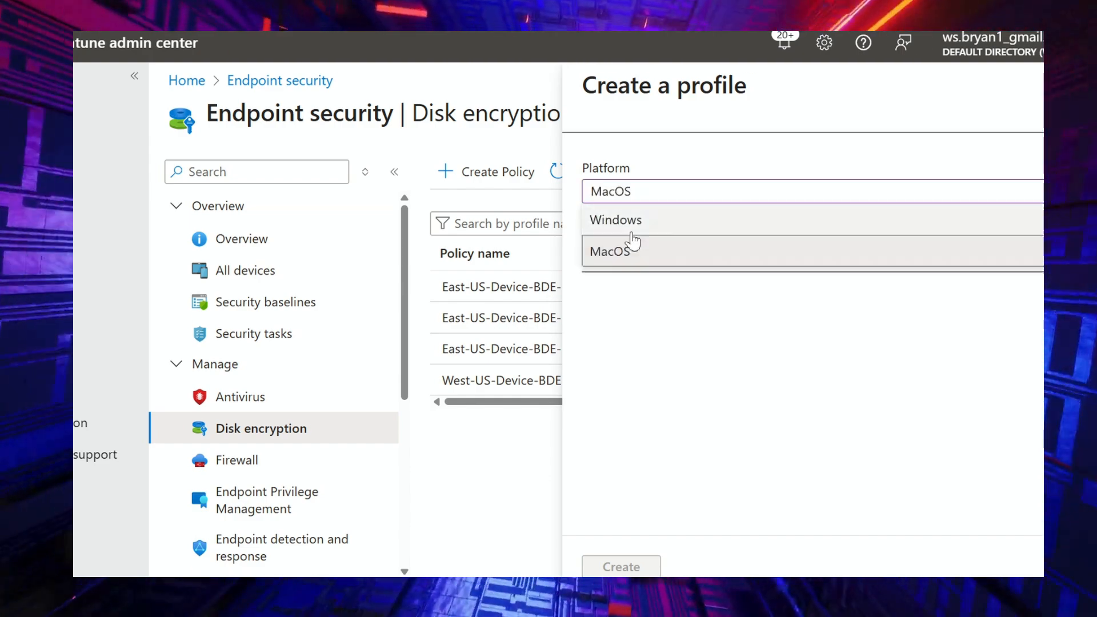
pyautogui.click(629, 218)
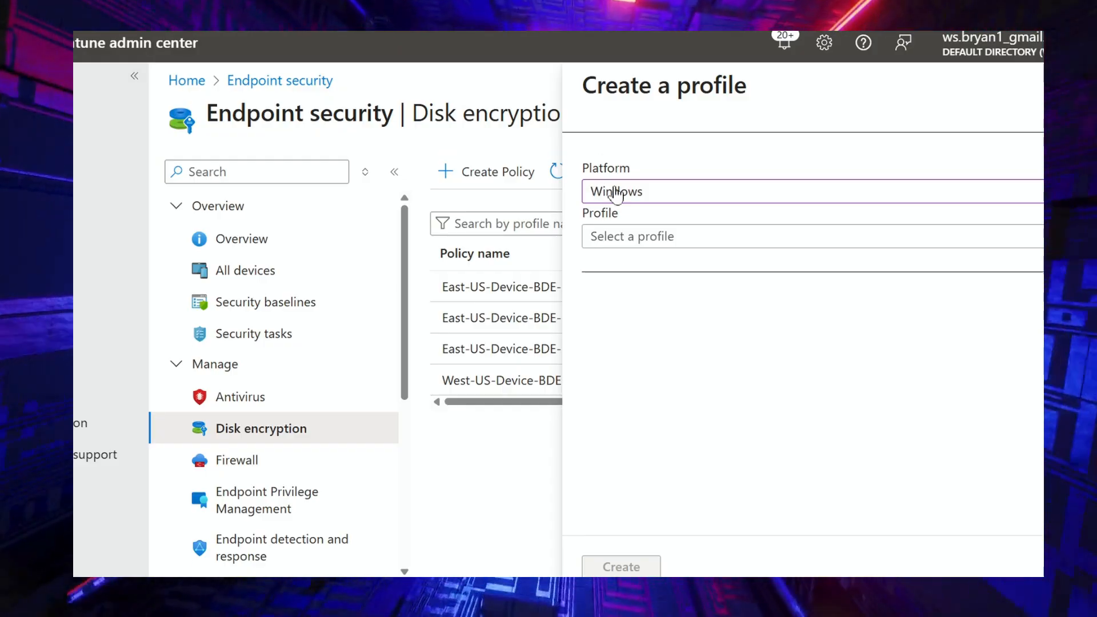
pyautogui.click(625, 242)
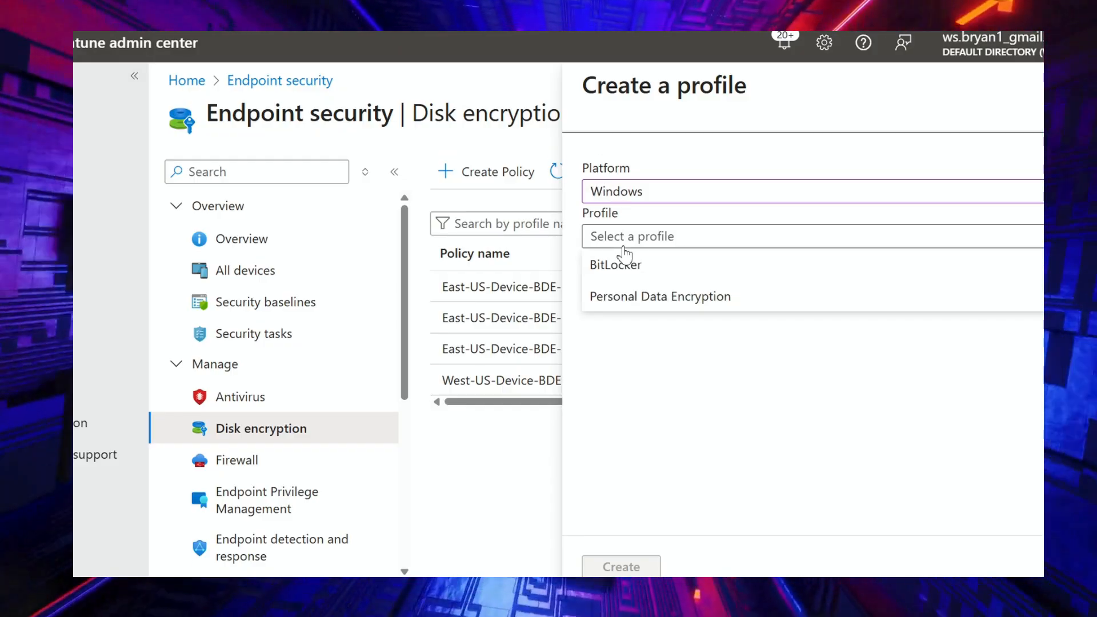
pyautogui.click(628, 269)
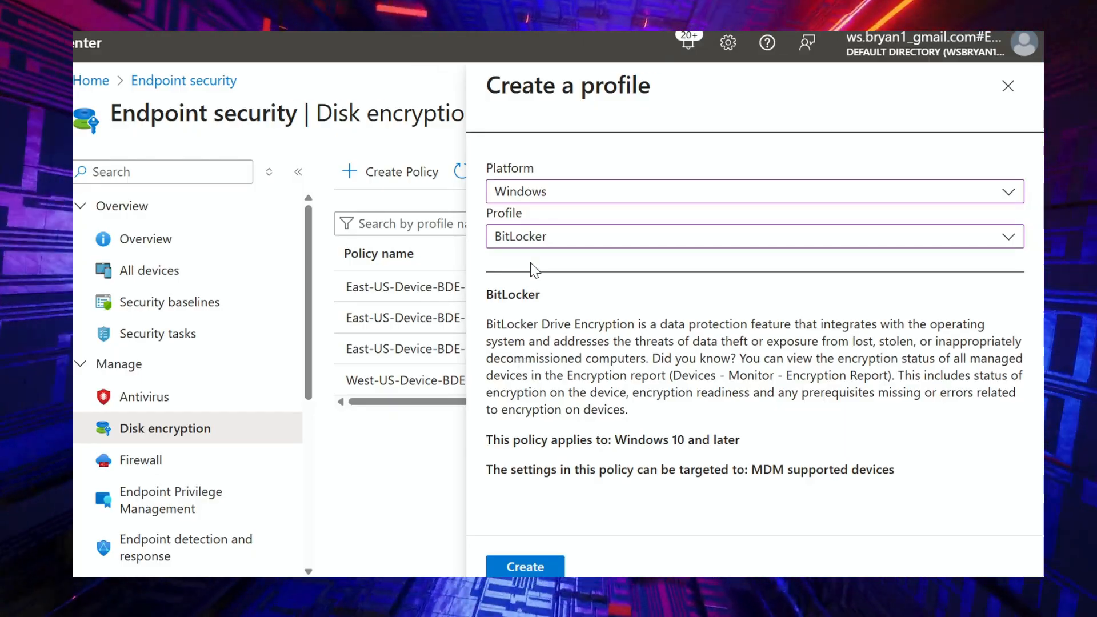
# - Switch the profile type to Personal Data Encryption and read the Windows Hello for Business part of its description
pyautogui.click(529, 238)
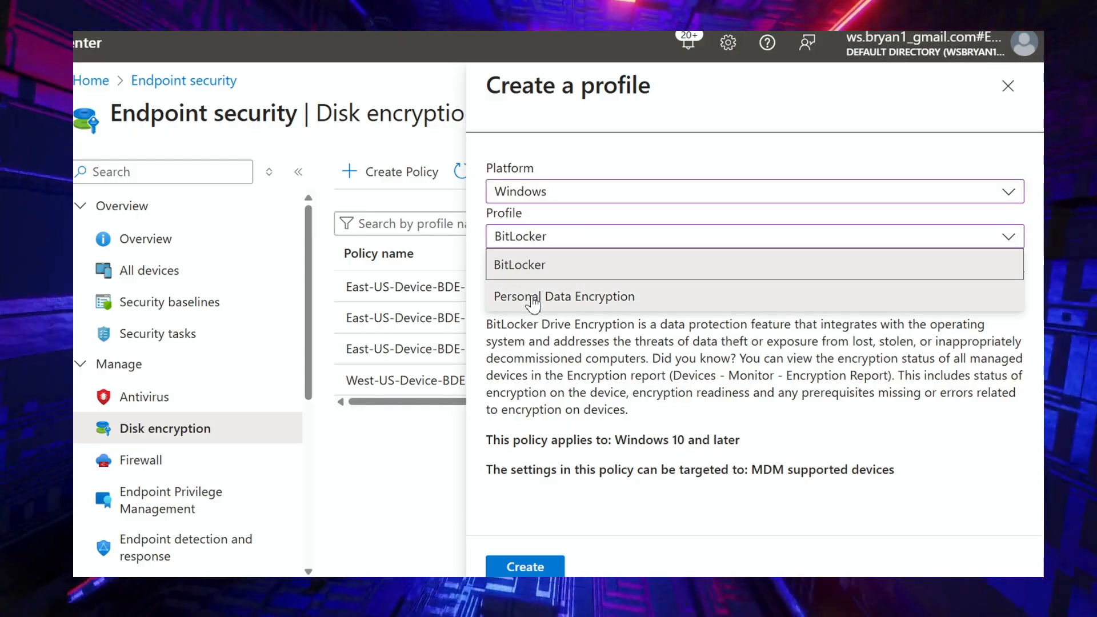
pyautogui.click(533, 299)
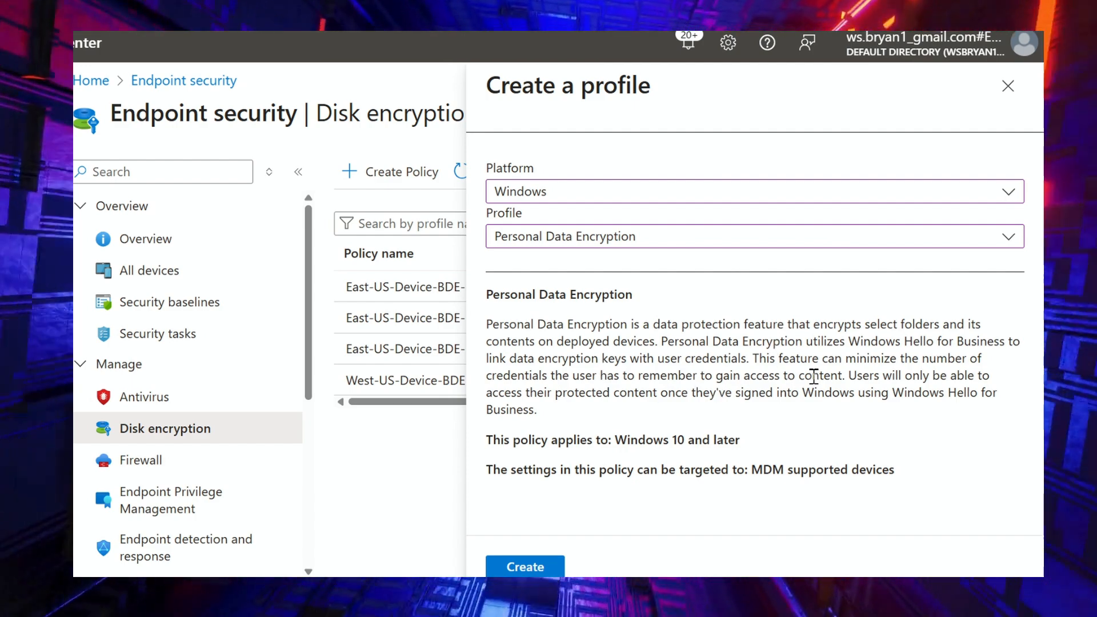
pyautogui.moveTo(866, 342); pyautogui.dragTo(1005, 341)
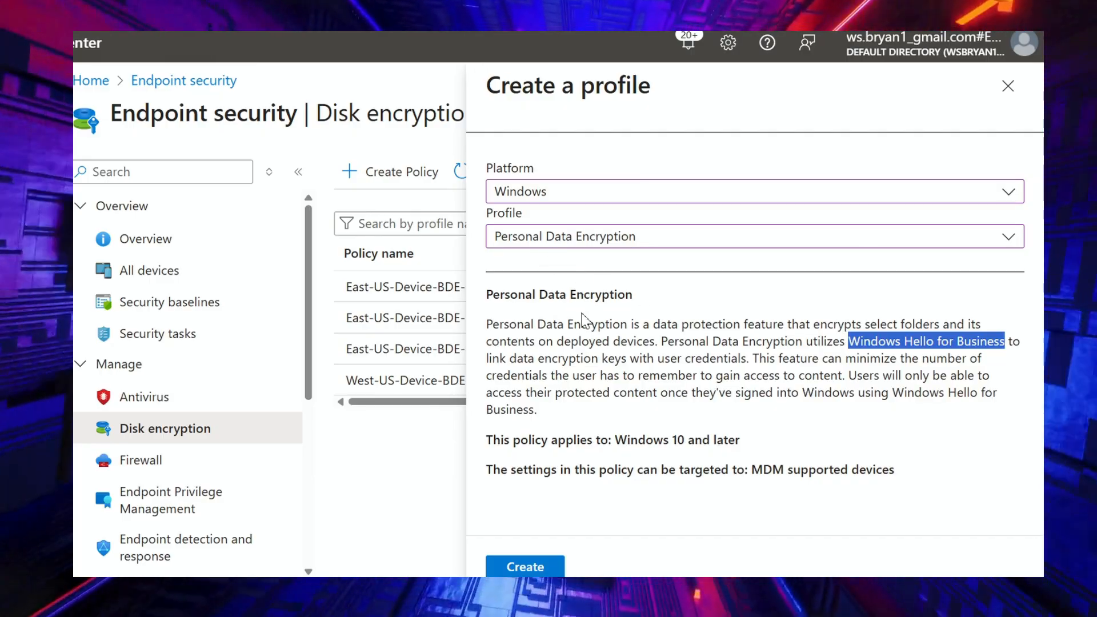
pyautogui.click(715, 357)
# - Set the profile type back to BitLocker and create the profile to open the policy wizard
pyautogui.click(503, 240)
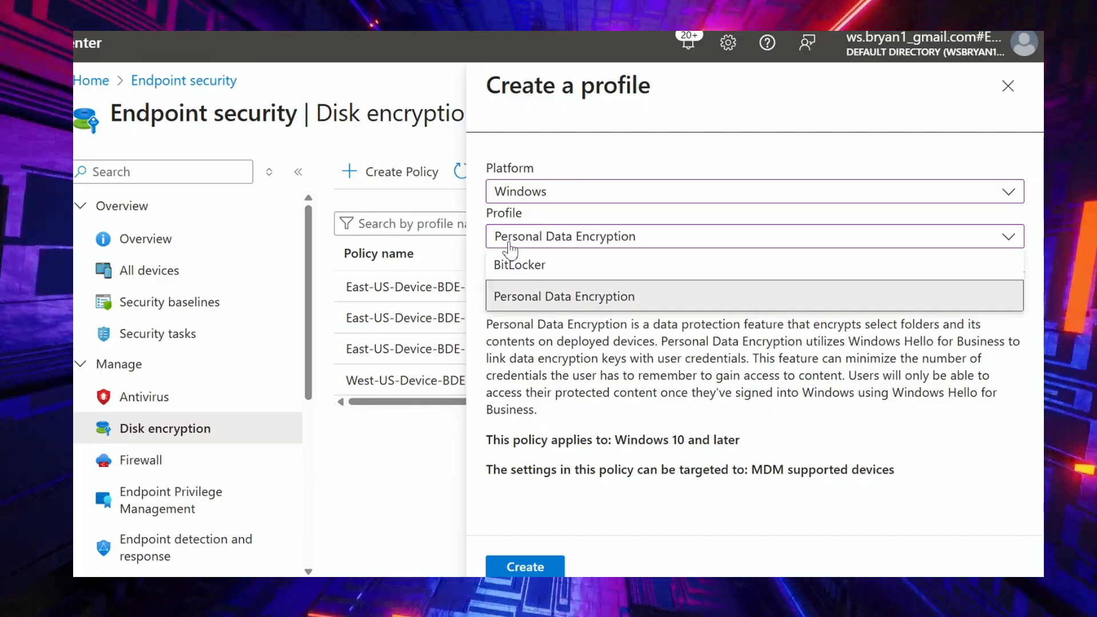
pyautogui.click(512, 265)
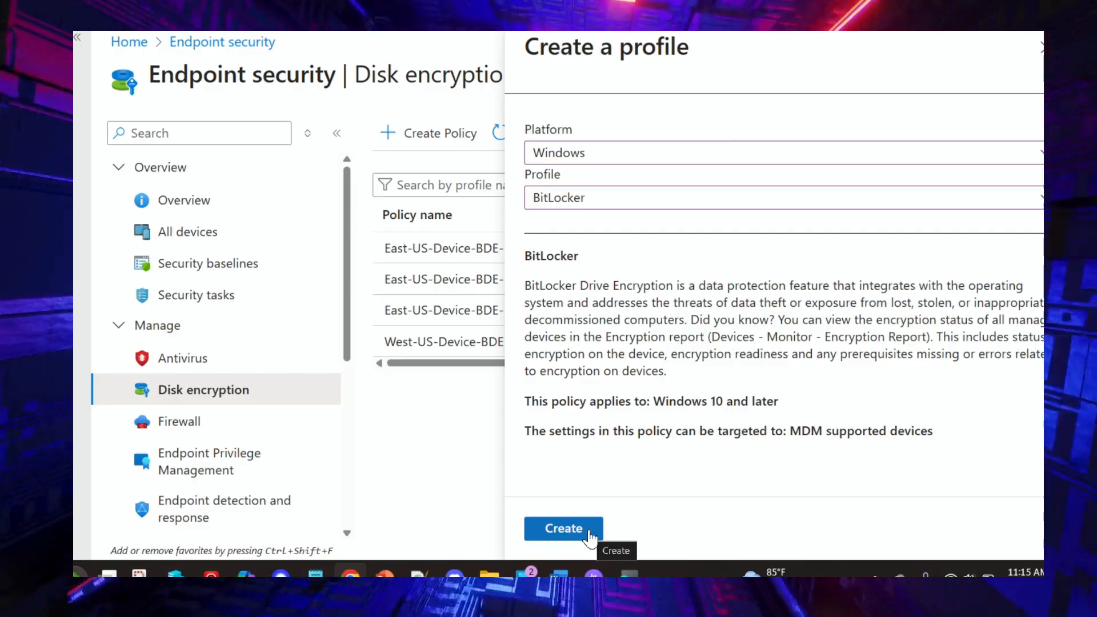
pyautogui.click(589, 530)
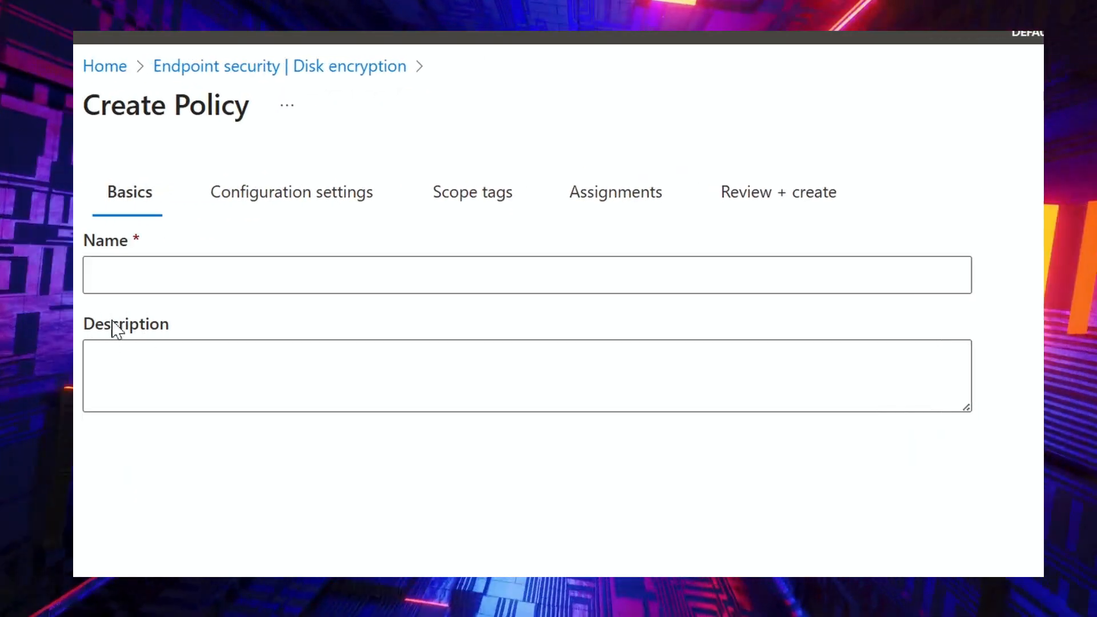
# - Name the policy Northeast-US-Device-BDE-Pol-01 and continue to the configuration settings
pyautogui.click(138, 280)
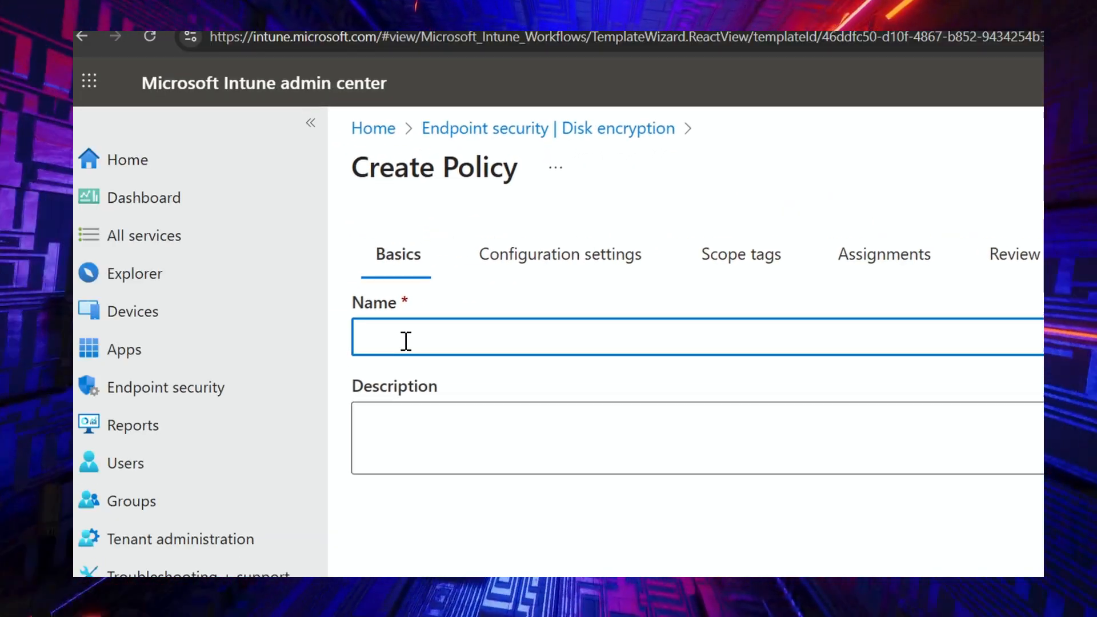
pyautogui.write('No')
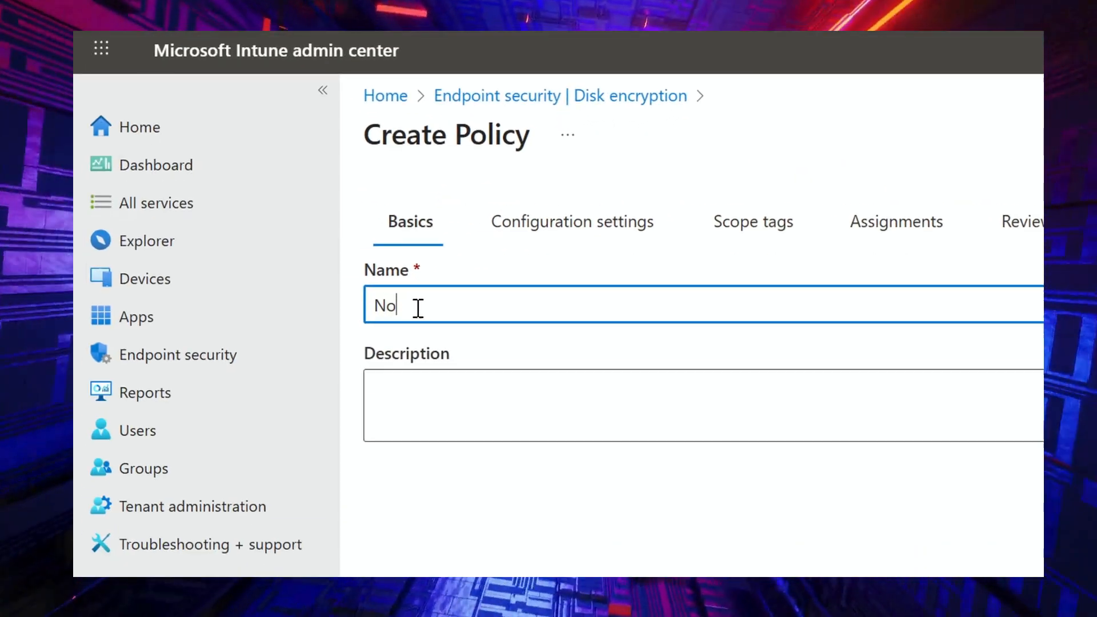
pyautogui.write('rthease')
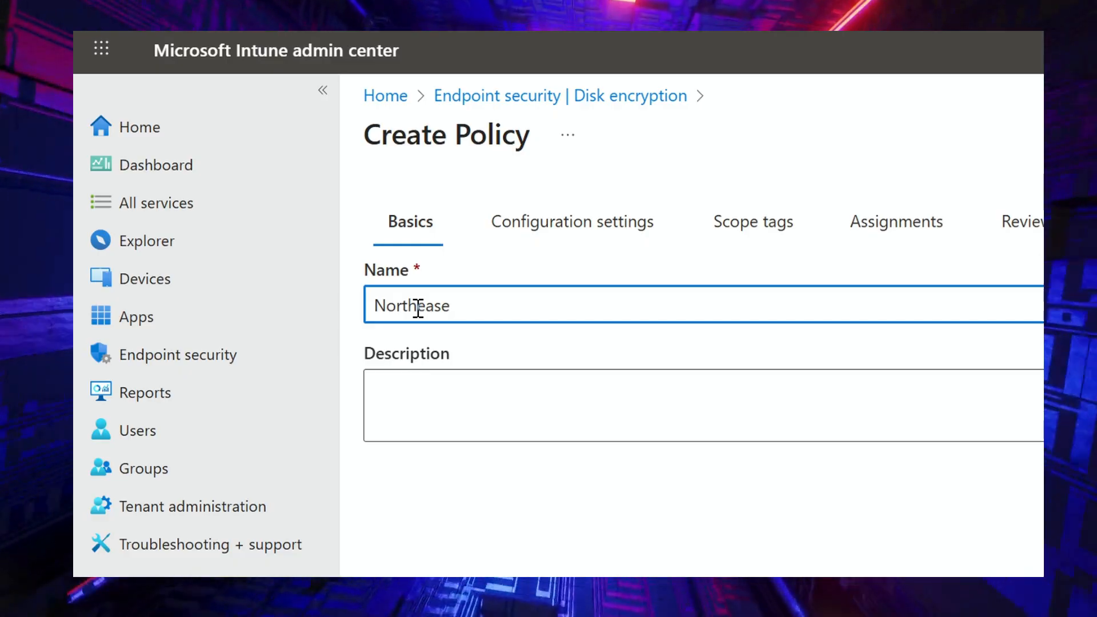
pyautogui.press('BackSpace')
pyautogui.write('t-US-')
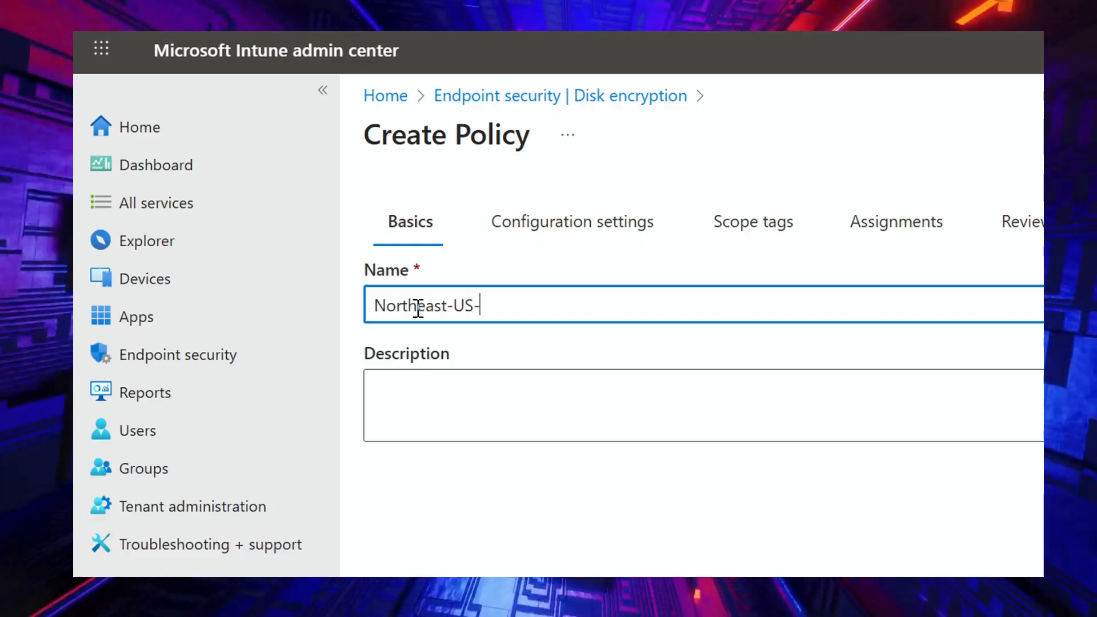
pyautogui.write('Devie')
pyautogui.press('BackSpace')
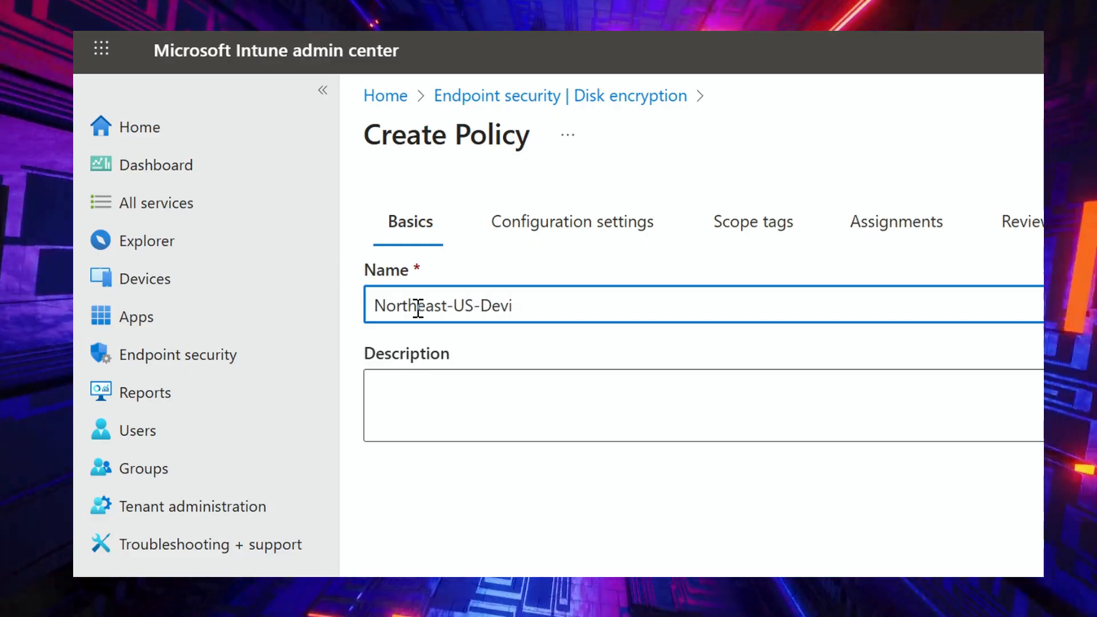
pyautogui.write('ce-BDE-')
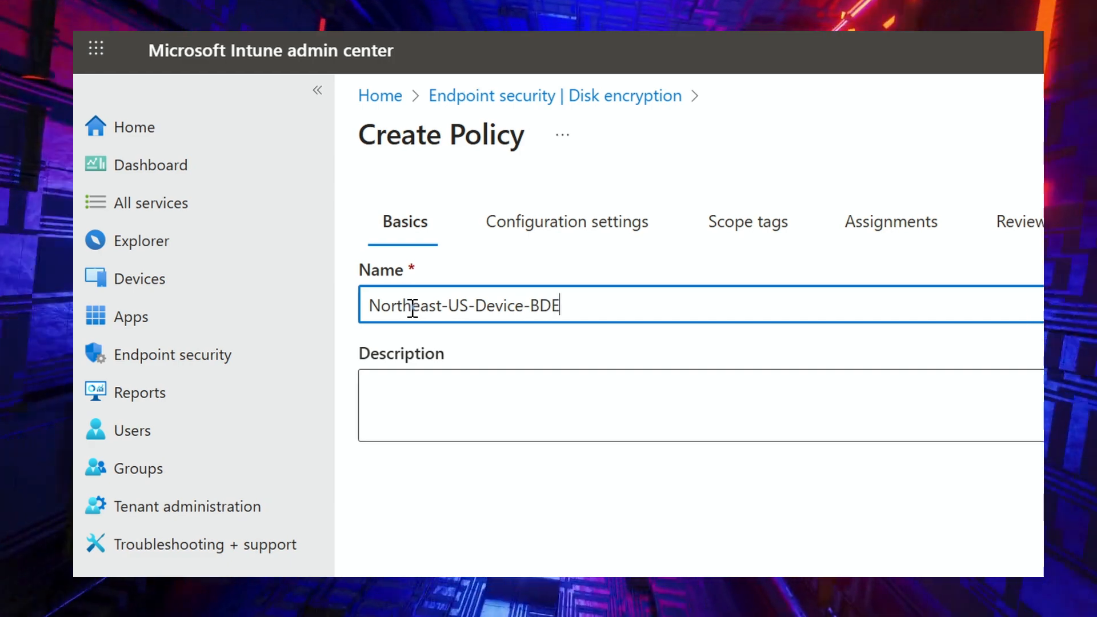
pyautogui.write('Pol-')
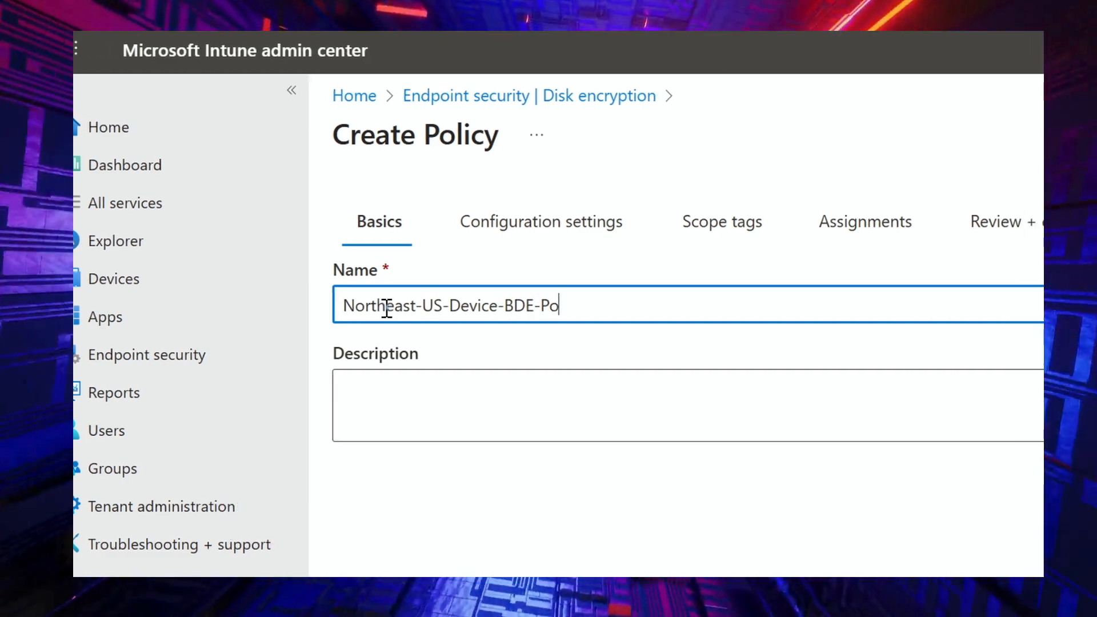
pyautogui.write('01')
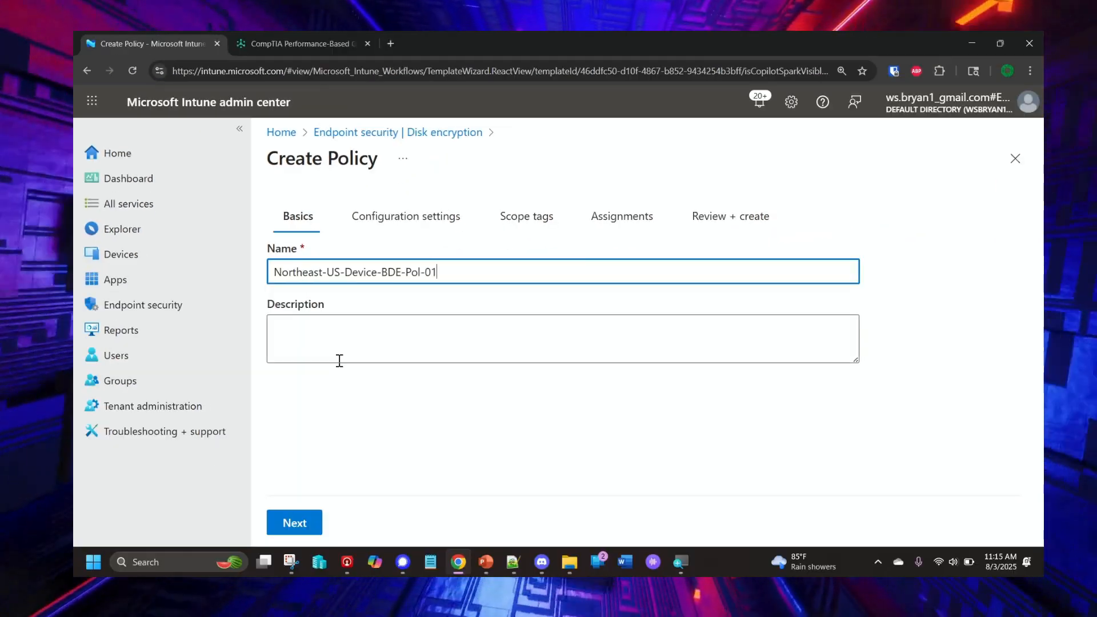
pyautogui.click(295, 523)
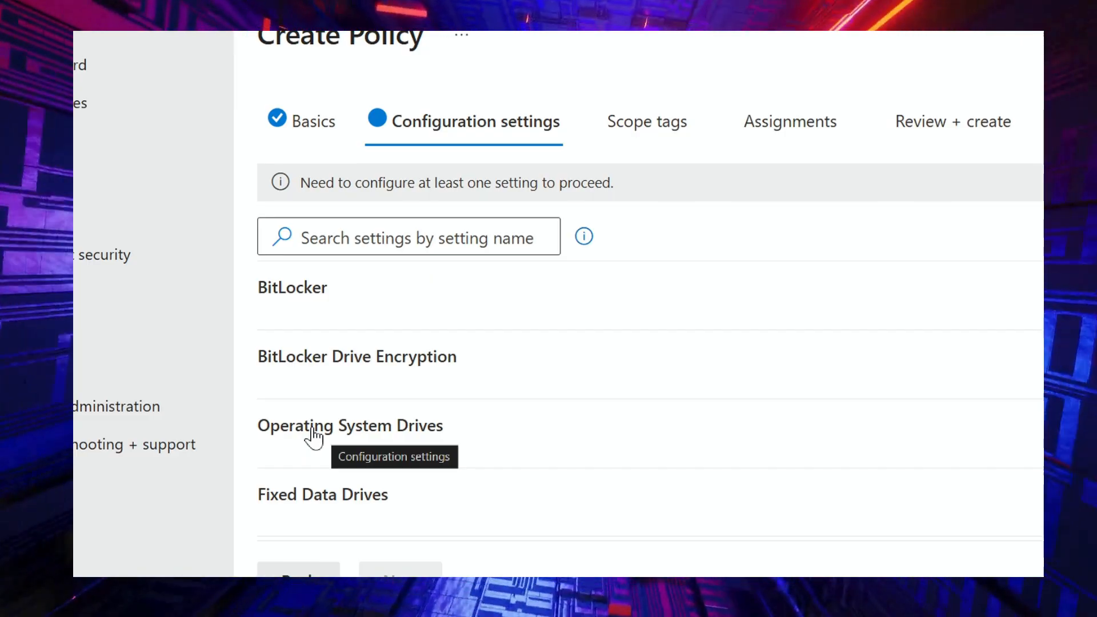
# - Expand the BitLocker settings and set Require Device Encryption to Enabled
pyautogui.scroll(-1, 297, 523)
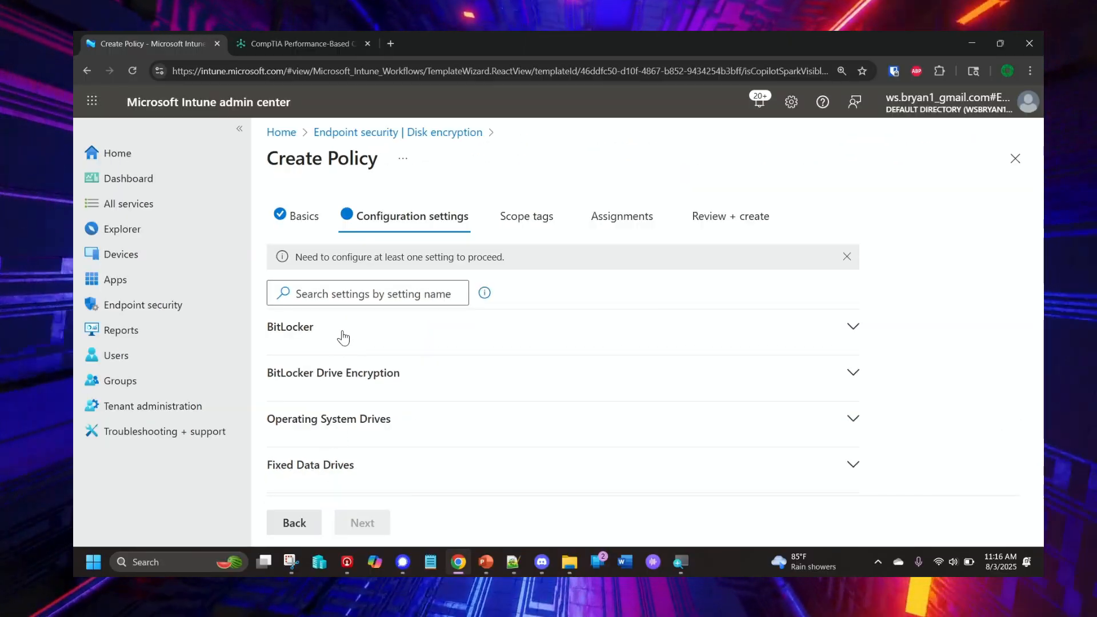
pyautogui.click(343, 331)
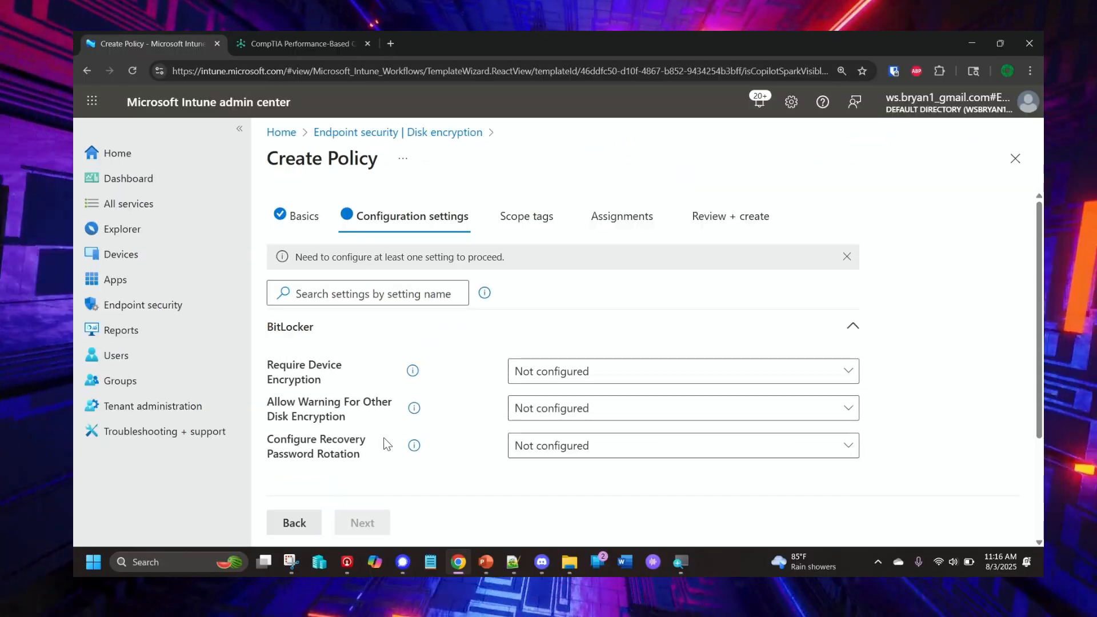
pyautogui.click(533, 380)
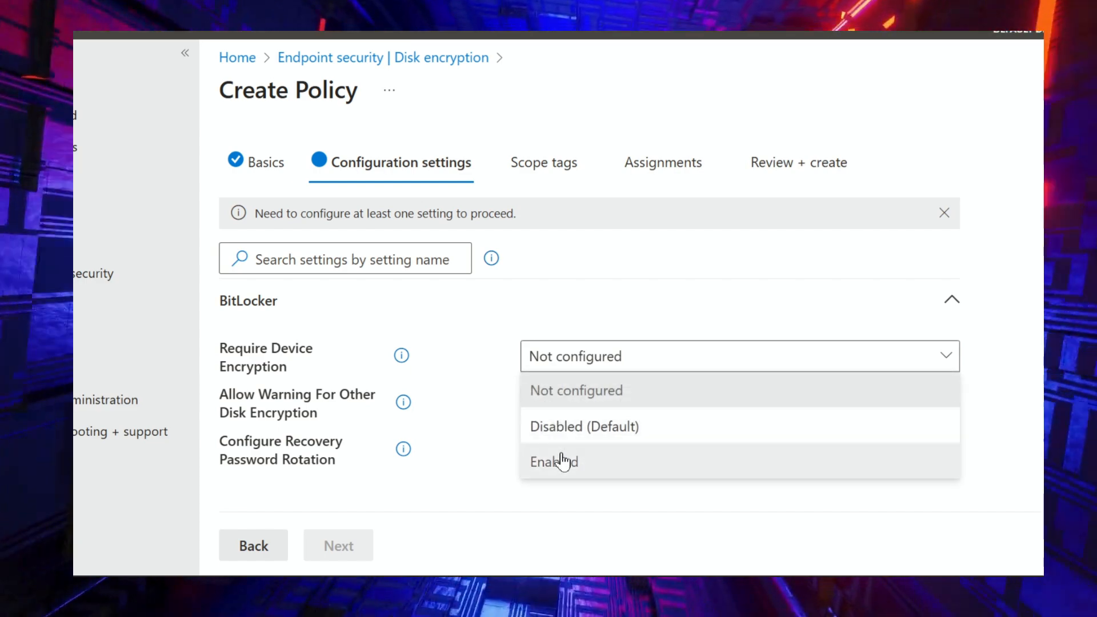
pyautogui.click(557, 460)
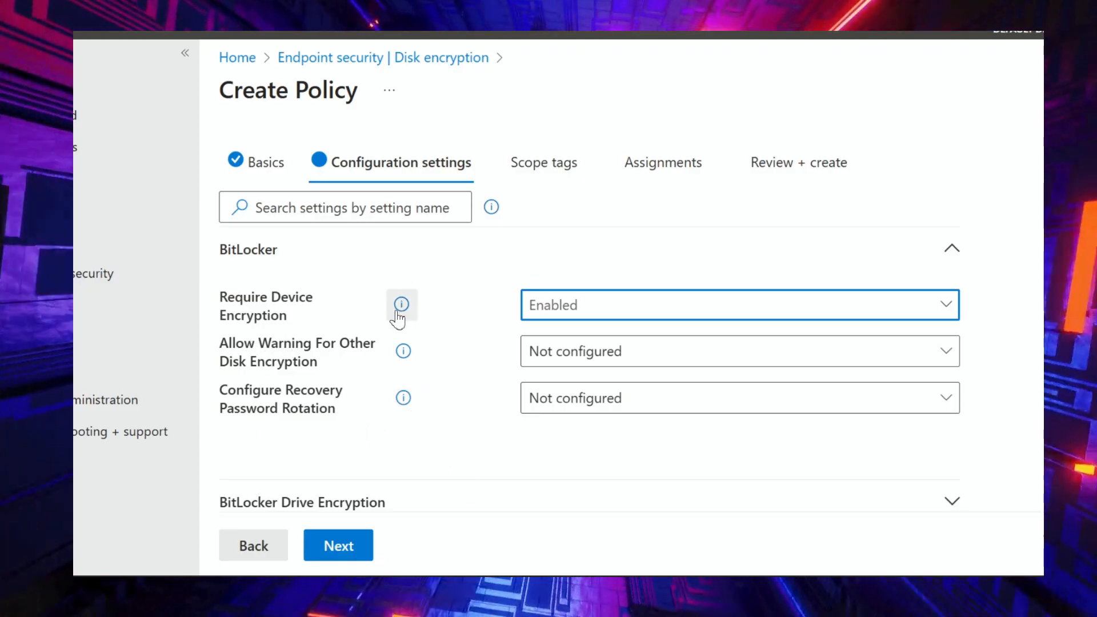
# - Read the help descriptions for Require Device Encryption and Configure Recovery Password Rotation
pyautogui.moveTo(402, 306)
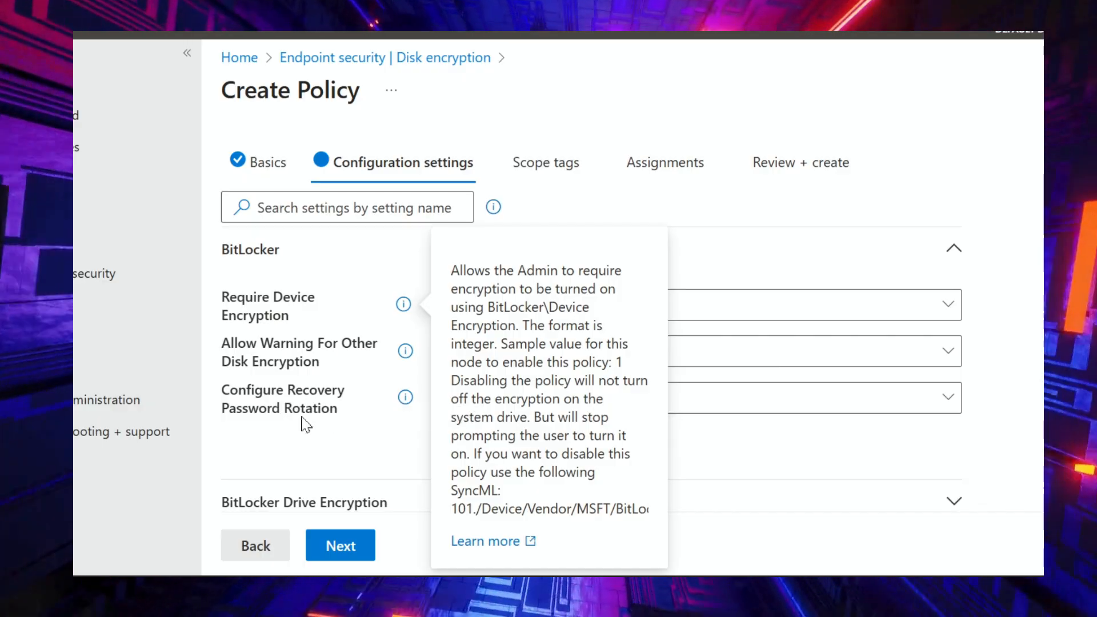
pyautogui.click(405, 398)
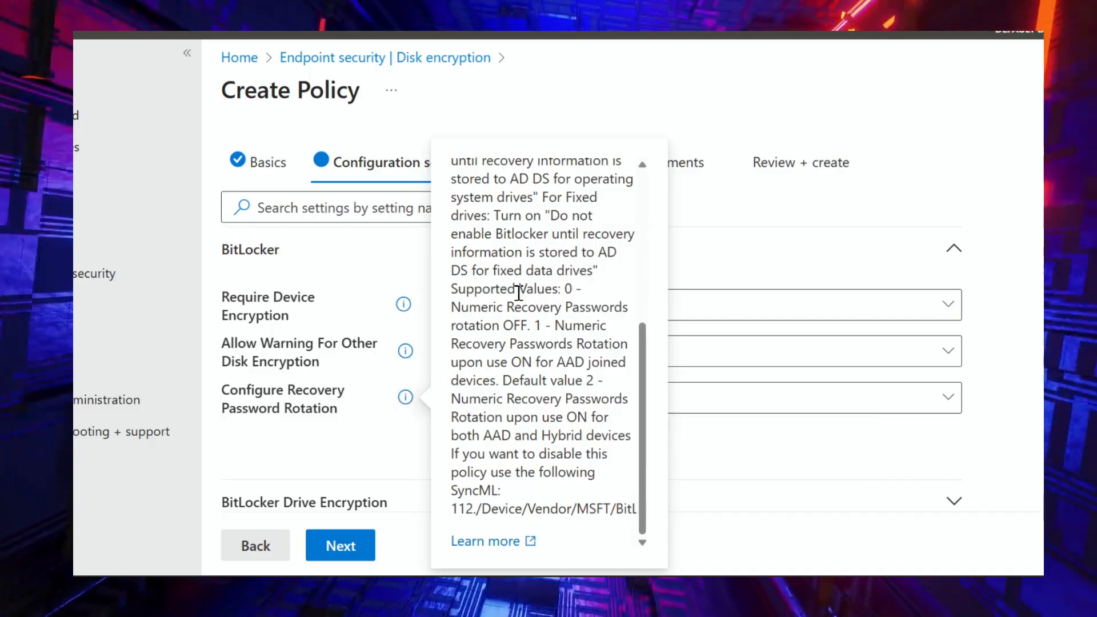
pyautogui.scroll(3, 529, 318)
pyautogui.scroll(3, 529, 319)
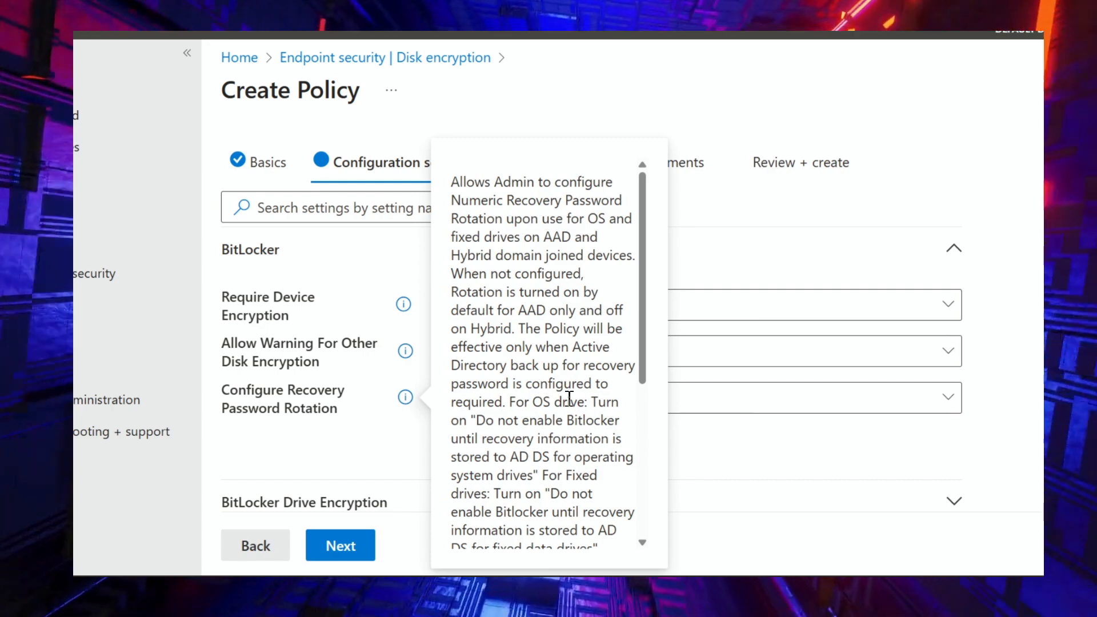
# - Expand BitLocker Drive Encryption, set the drive encryption method and cipher strength setting to Enabled, and check the methods offered for fixed data drives
pyautogui.click(776, 519)
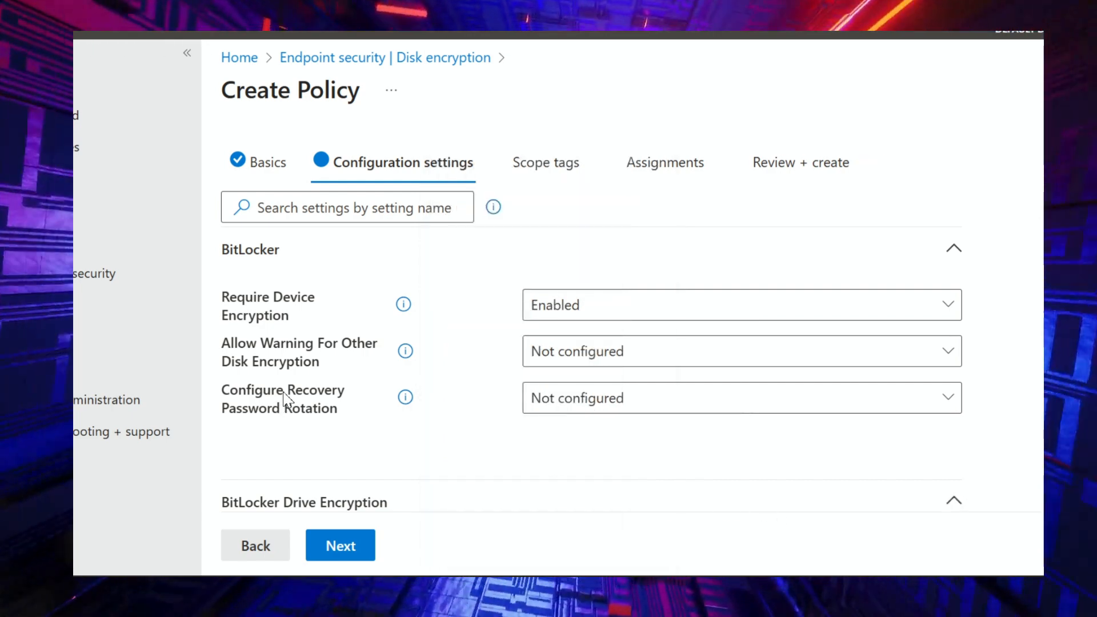
pyautogui.scroll(-3, 288, 403)
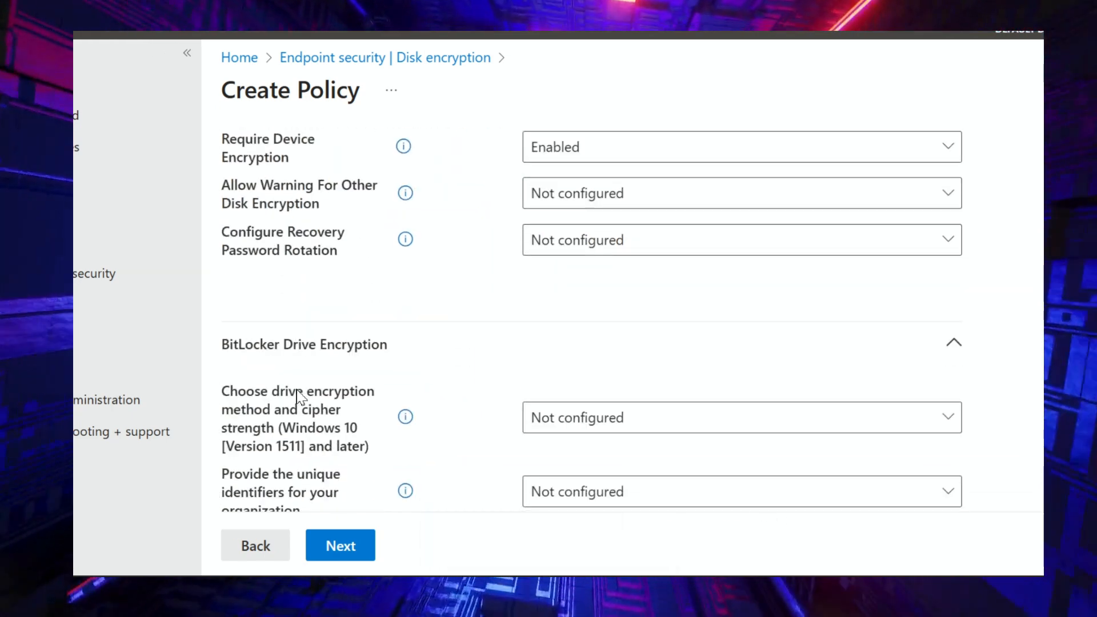
pyautogui.scroll(-3, 297, 394)
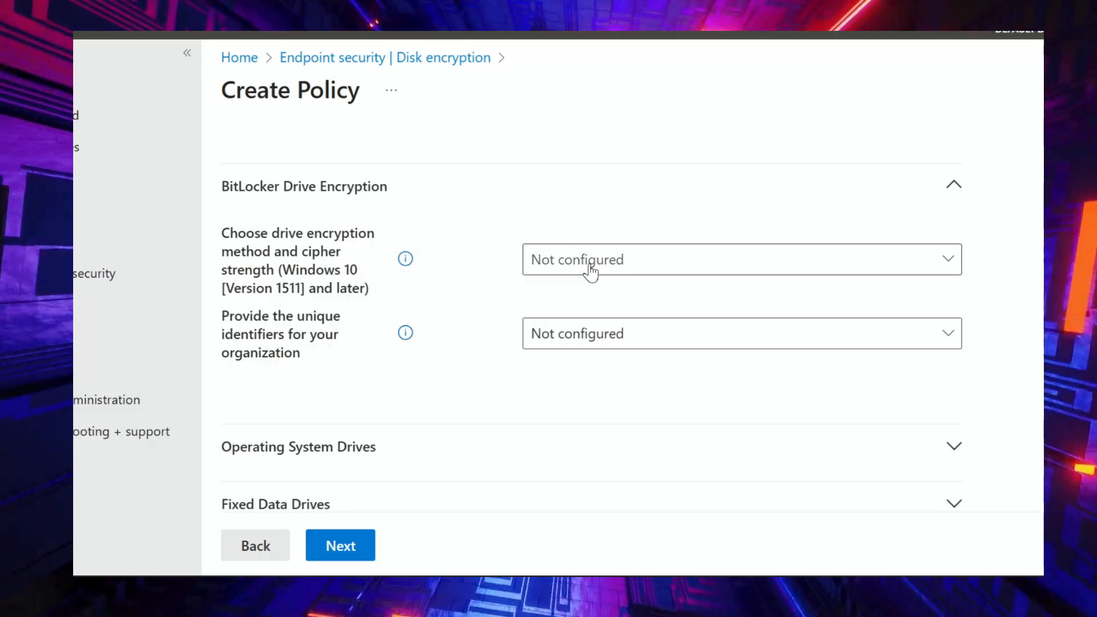
pyautogui.click(589, 270)
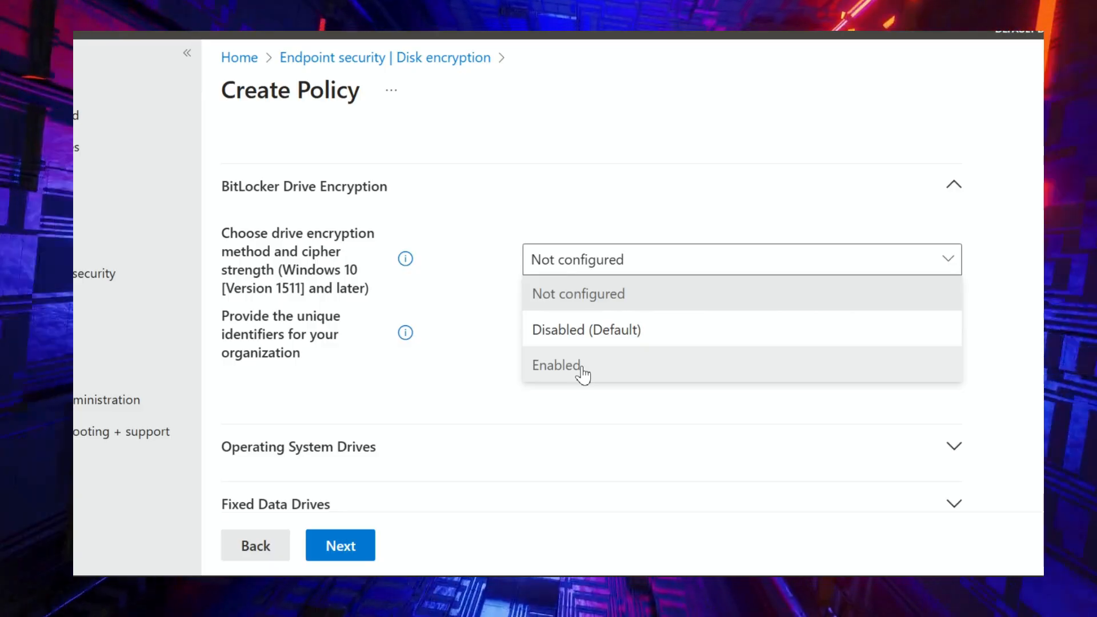
pyautogui.click(572, 369)
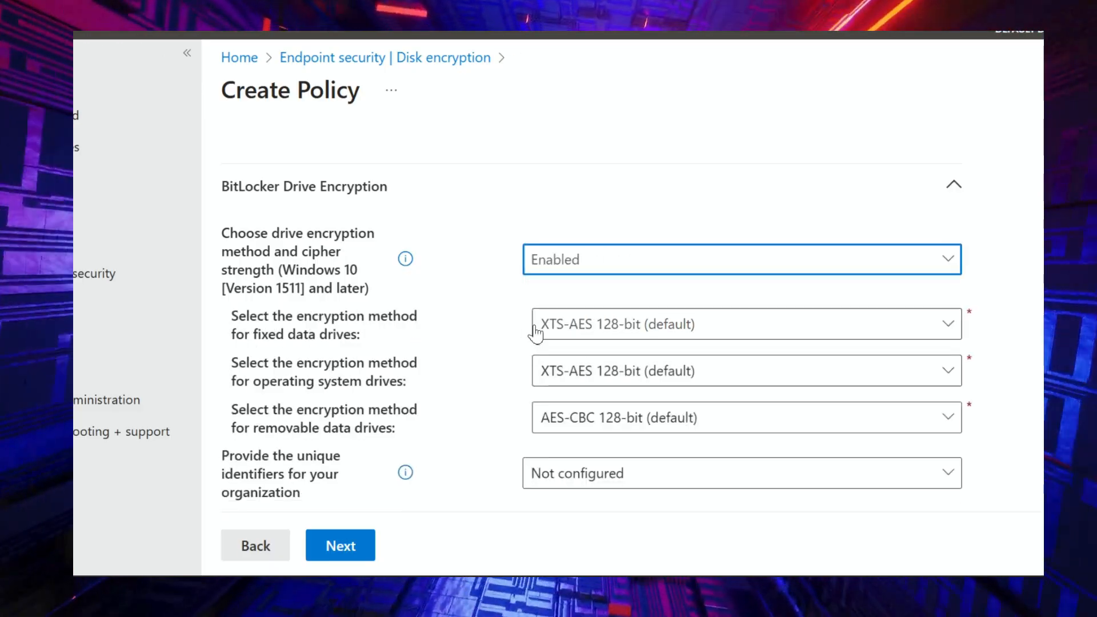
pyautogui.click(552, 333)
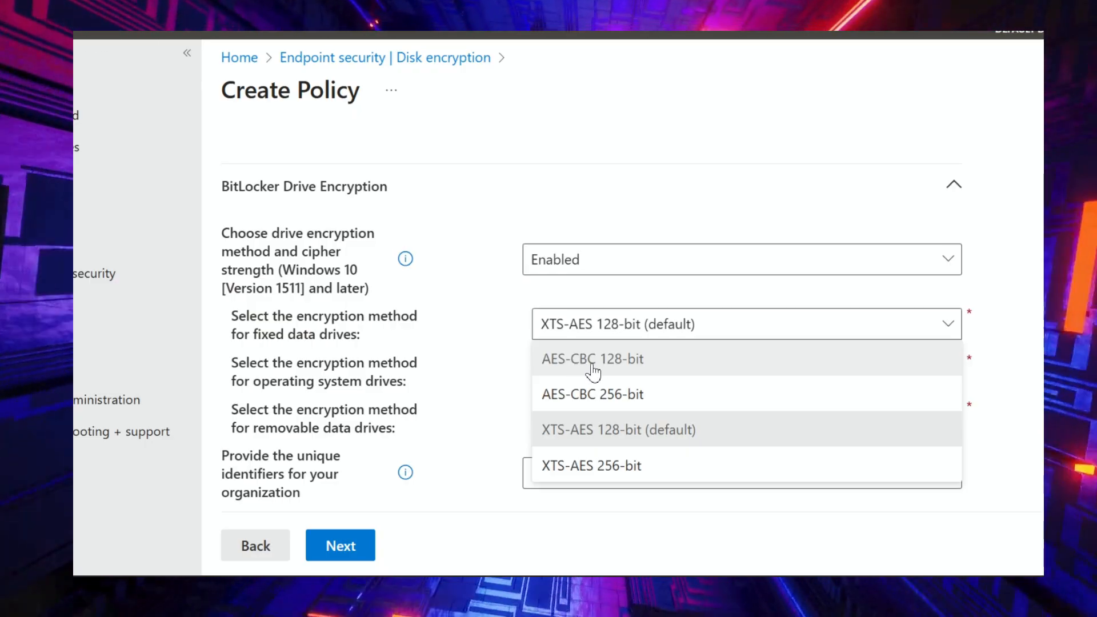
pyautogui.click(493, 359)
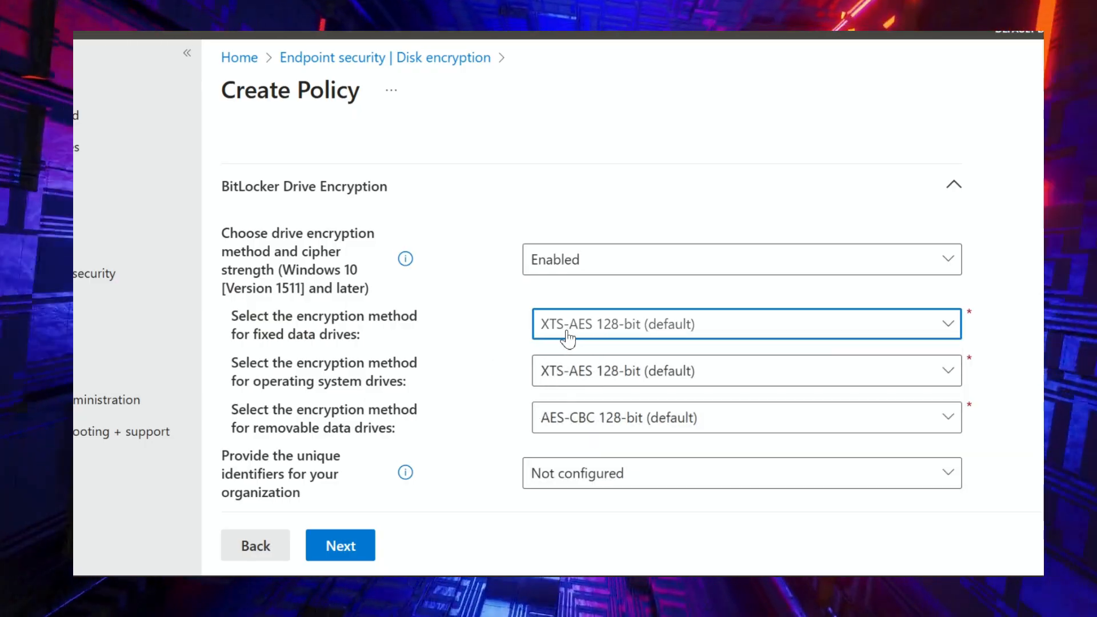
# - Expand the Operating System Drives settings and set Require additional authentication at startup to Enabled
pyautogui.scroll(-1, 479, 380)
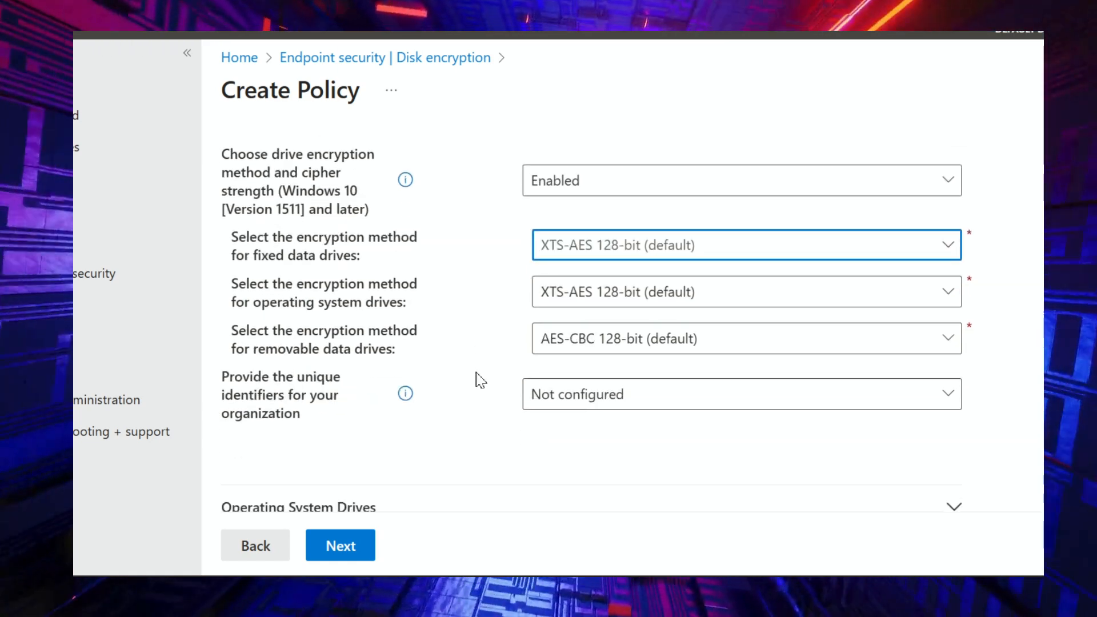
pyautogui.scroll(-1, 479, 380)
pyautogui.click(412, 432)
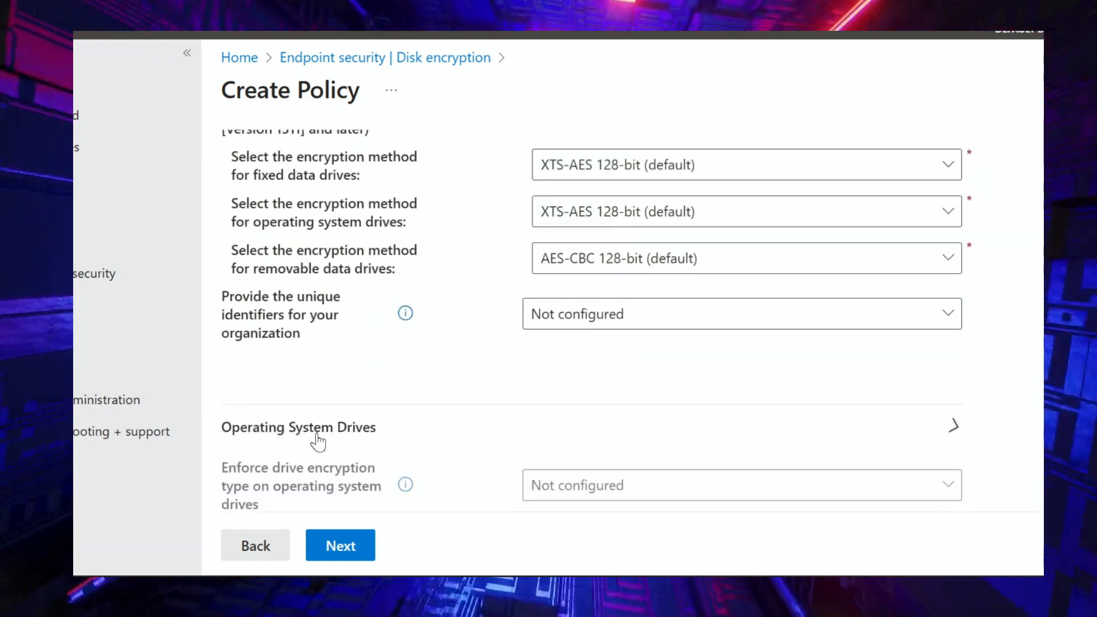
pyautogui.scroll(-4, 404, 422)
pyautogui.scroll(3, 392, 223)
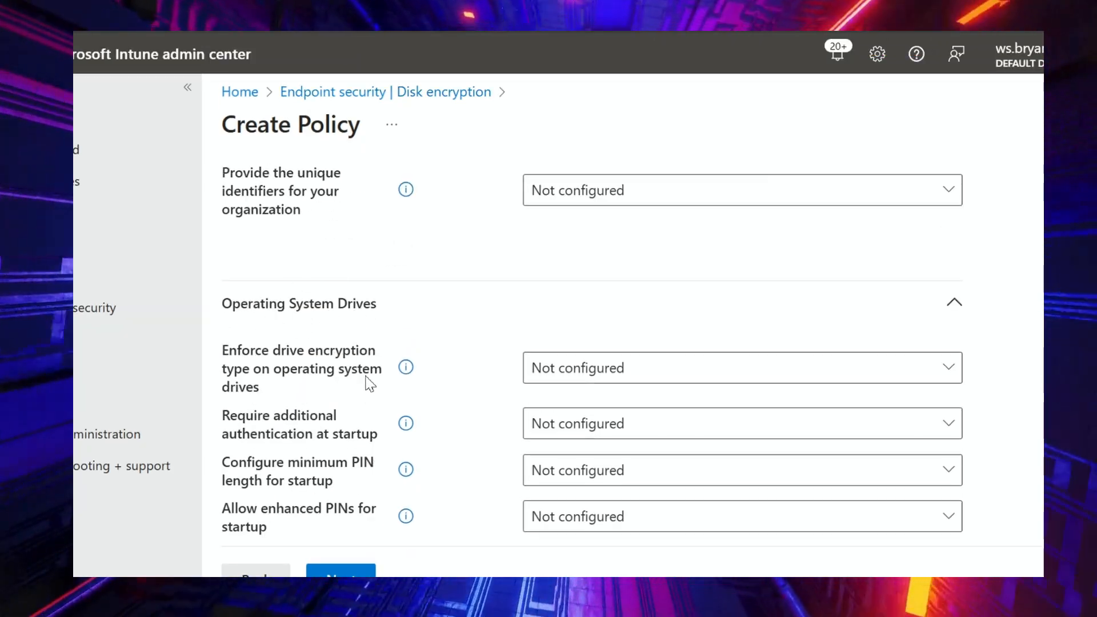
pyautogui.scroll(-1, 370, 384)
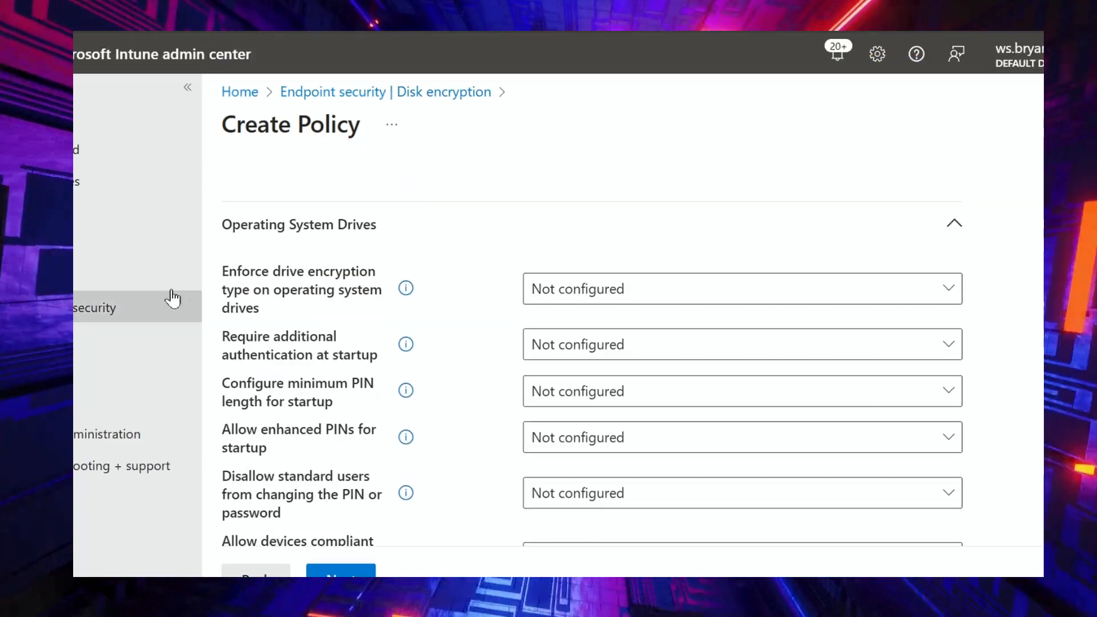
pyautogui.scroll(-2, 284, 437)
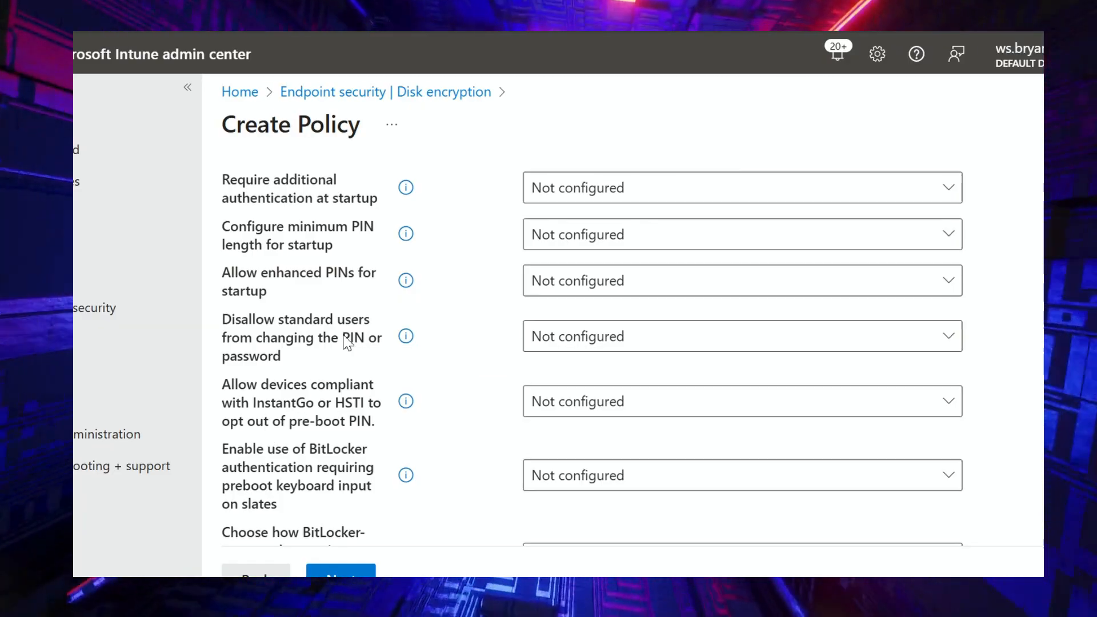
pyautogui.scroll(3, 347, 342)
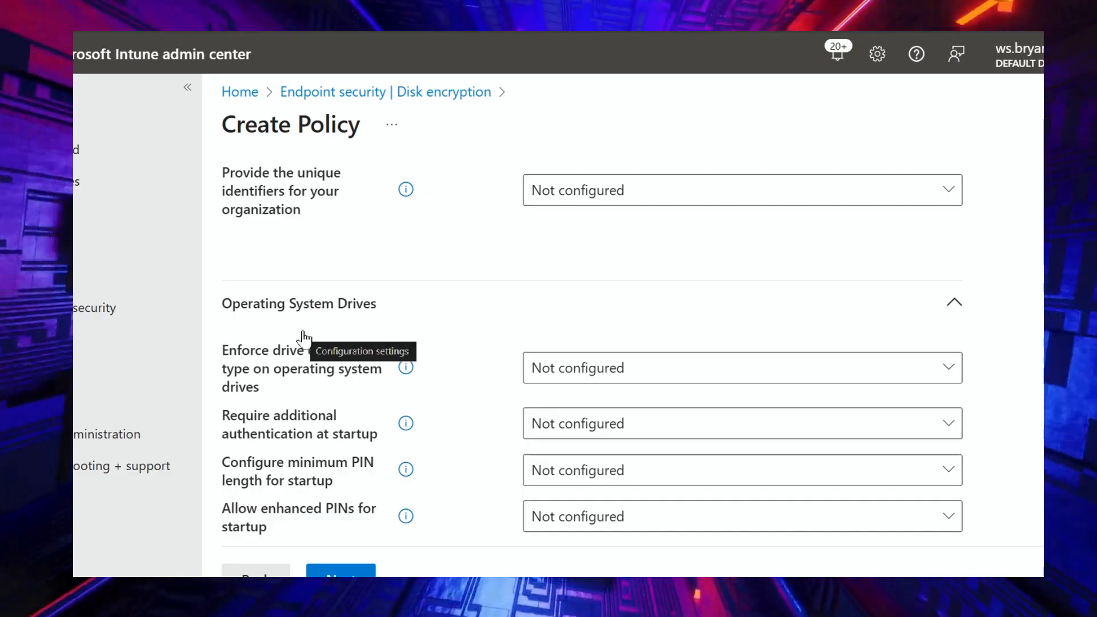
pyautogui.scroll(-1, 289, 366)
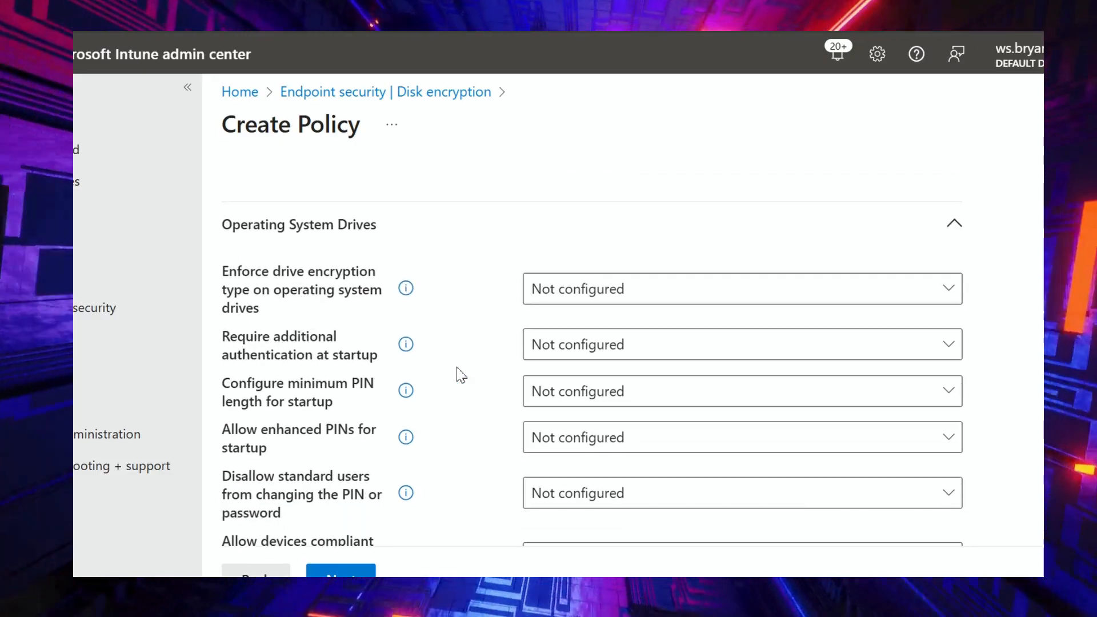
pyautogui.click(577, 349)
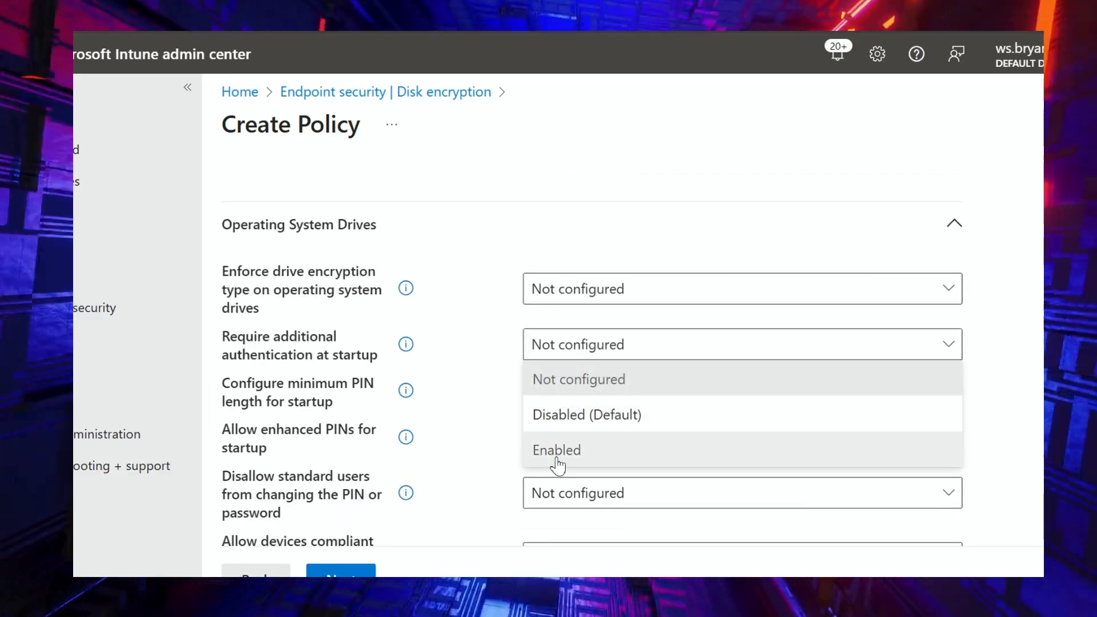
pyautogui.click(556, 465)
pyautogui.scroll(-2, 553, 486)
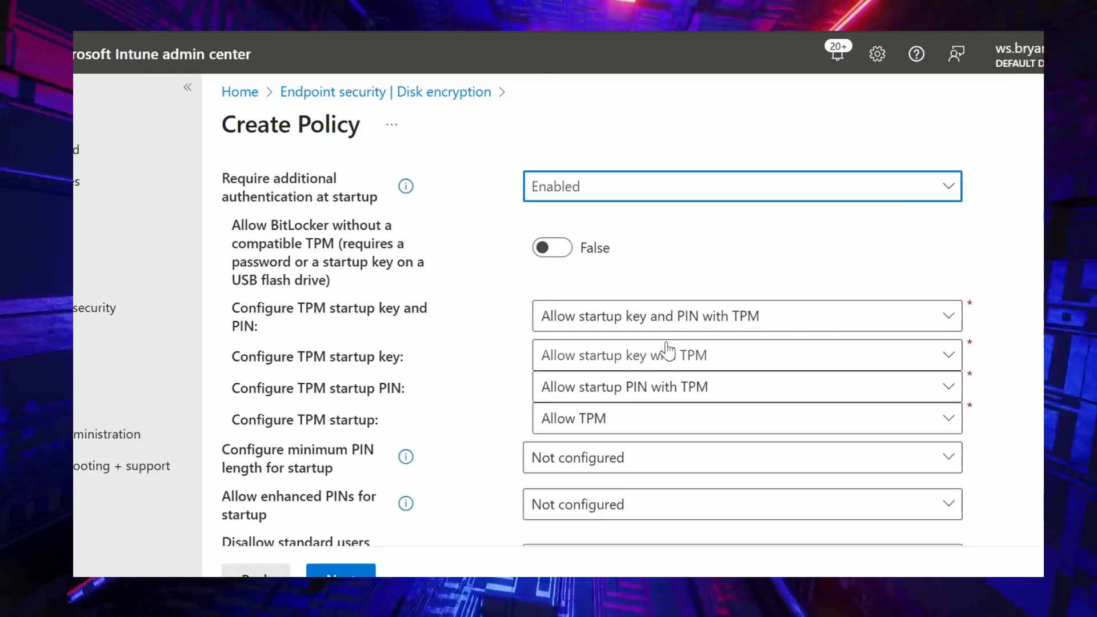
# - Expand the Fixed Data Drives settings and set Enforce drive encryption type on fixed data drives to Enabled
pyautogui.scroll(-6, 448, 336)
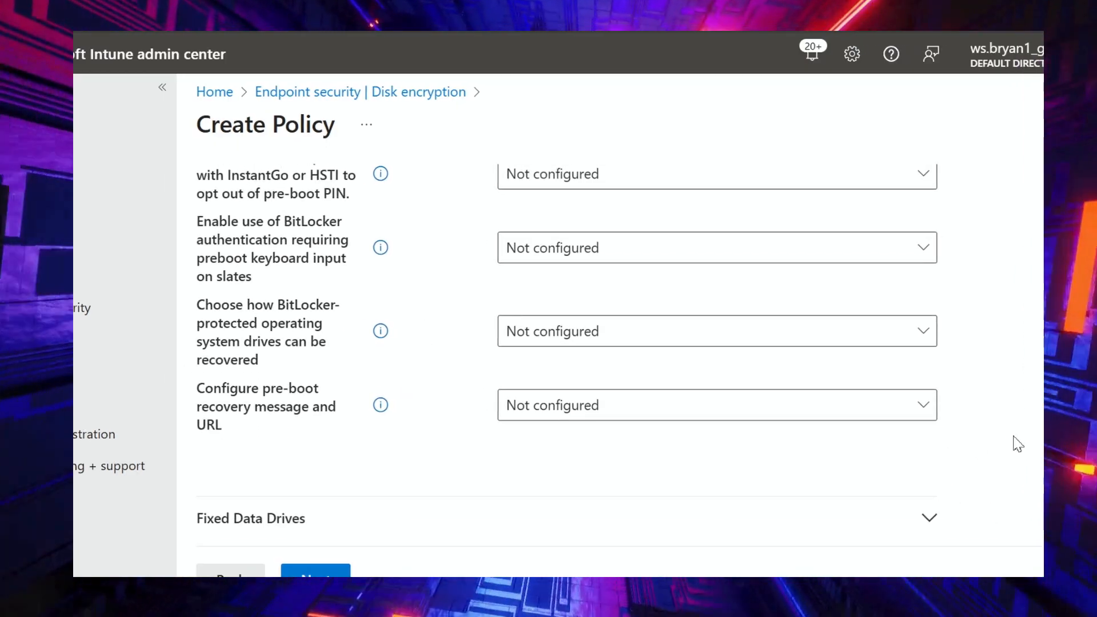
pyautogui.click(268, 520)
pyautogui.scroll(-3, 294, 410)
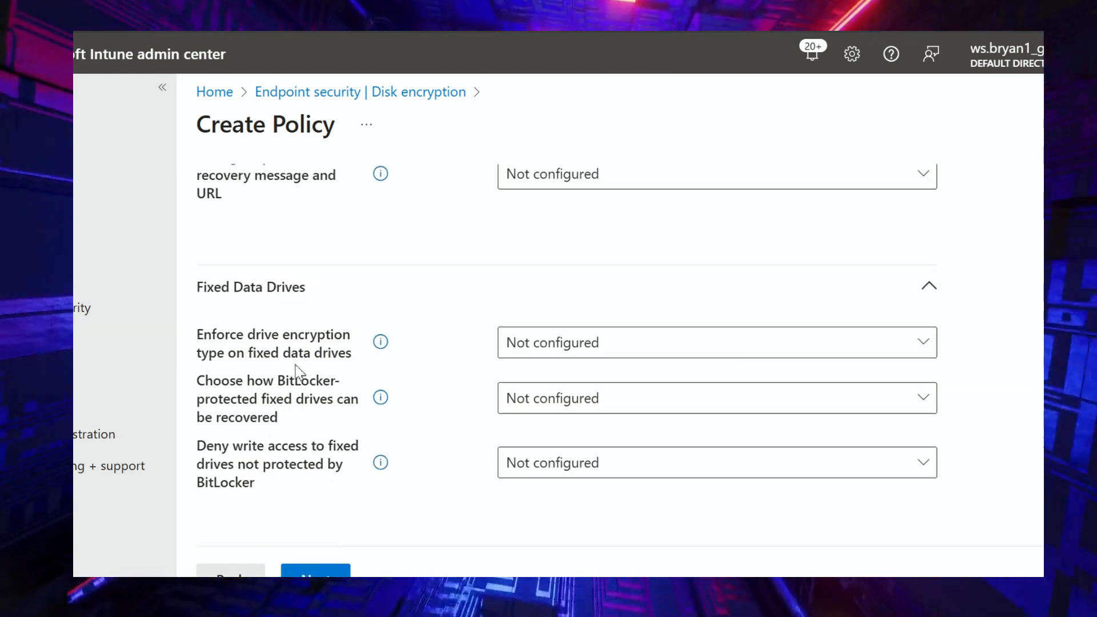
pyautogui.click(595, 350)
pyautogui.click(532, 446)
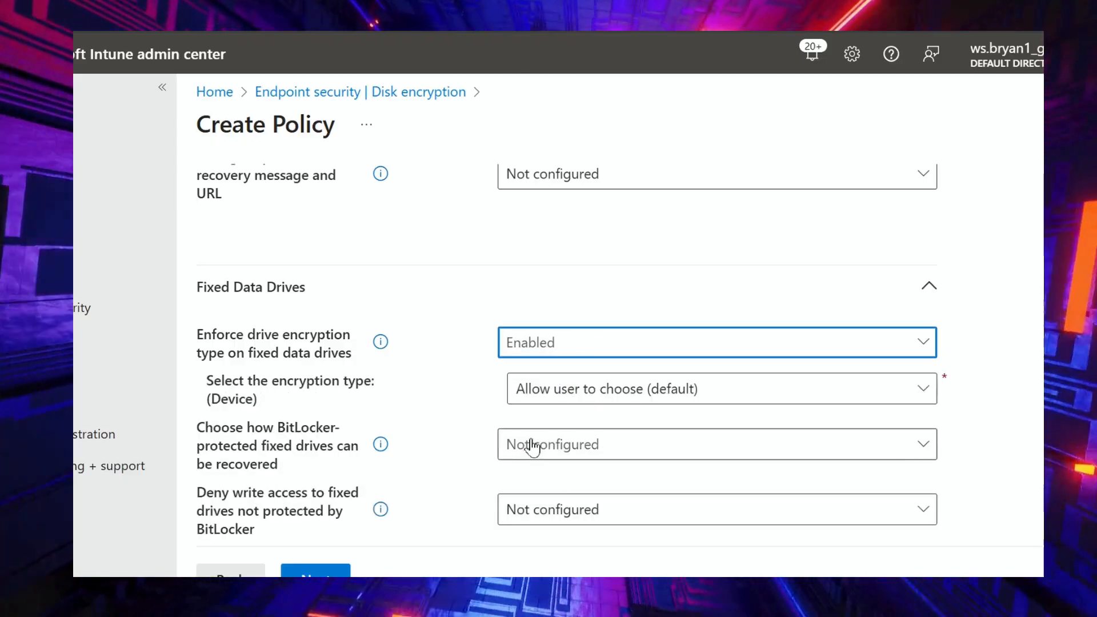
# - Set the device encryption type for fixed data drives to Full encryption and collapse the Fixed Data Drives section
pyautogui.click(560, 398)
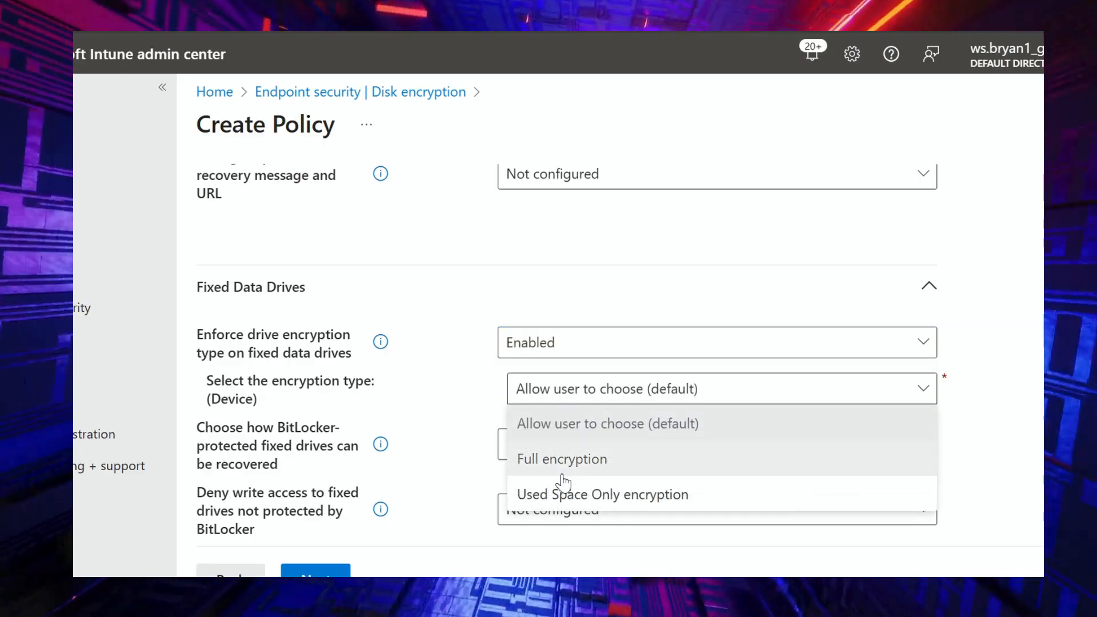
pyautogui.click(561, 457)
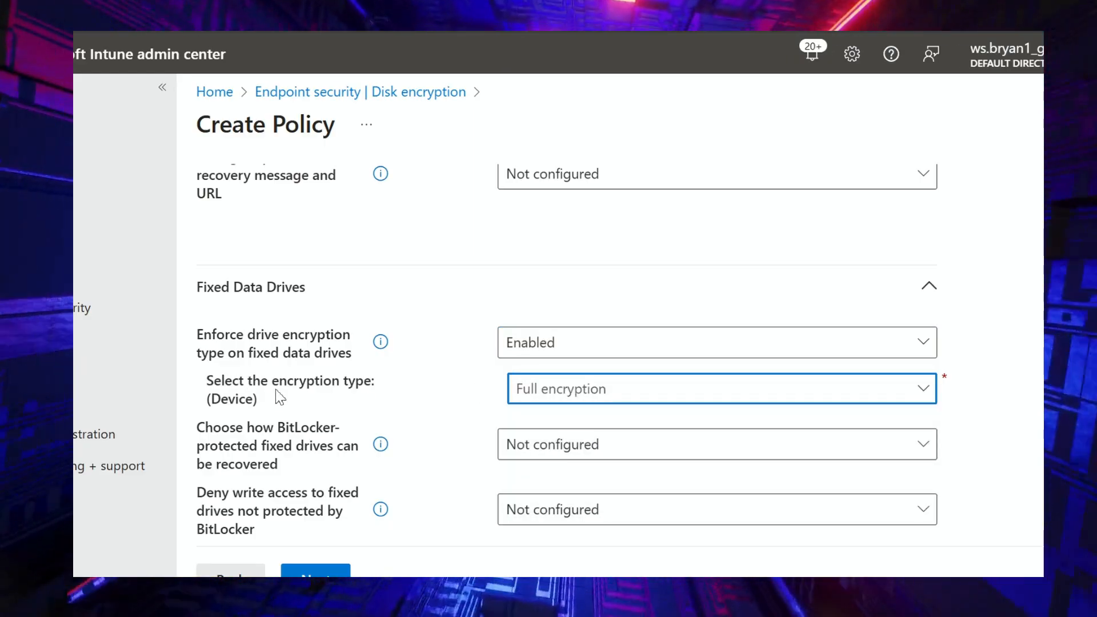
pyautogui.click(564, 394)
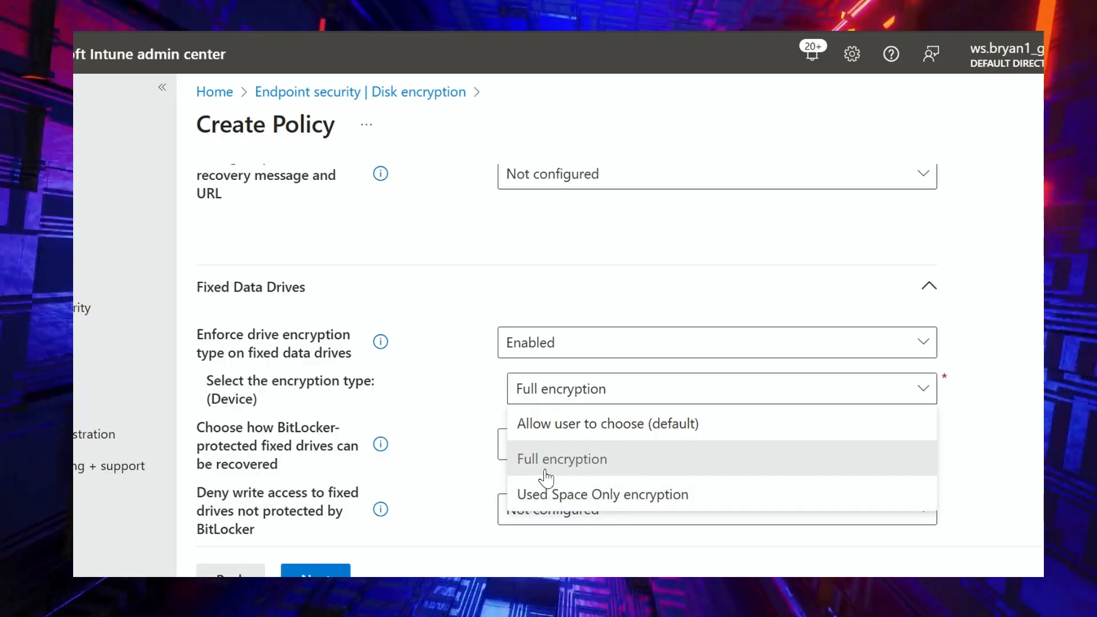
pyautogui.click(460, 287)
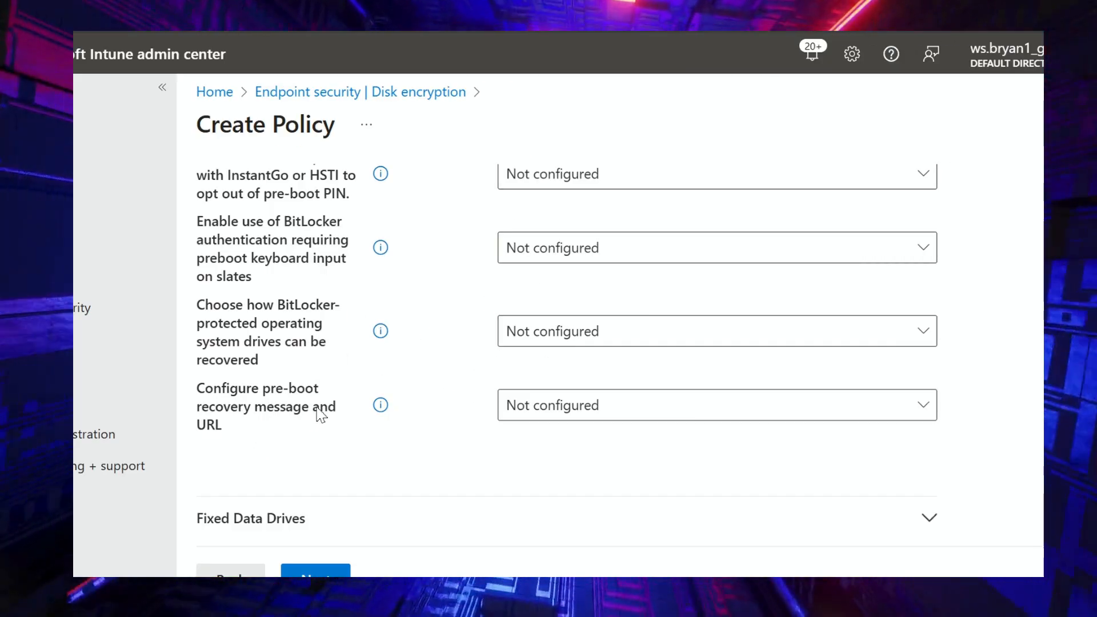
# - Continue with the Default scope tag and assign the policy to the Windows Devices group
pyautogui.click(369, 531)
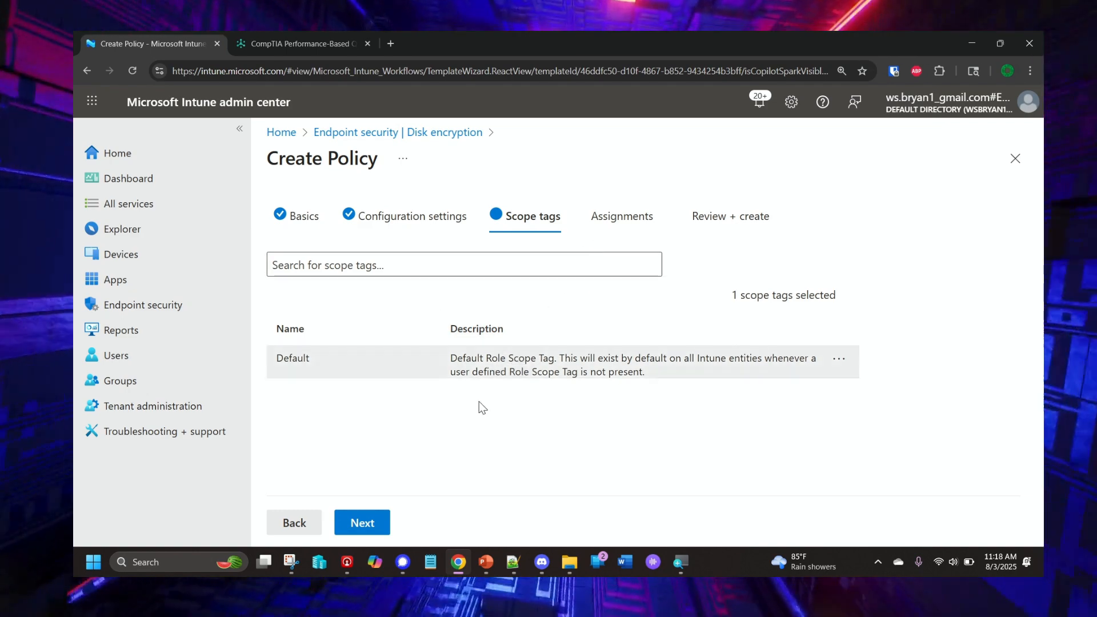
pyautogui.click(365, 523)
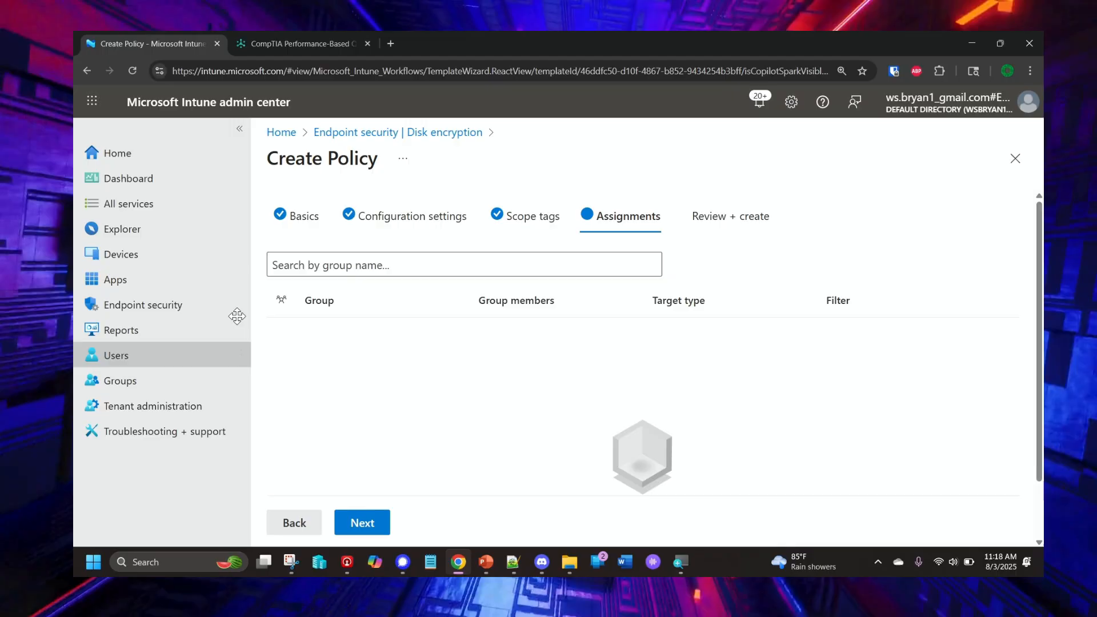
pyautogui.click(418, 269)
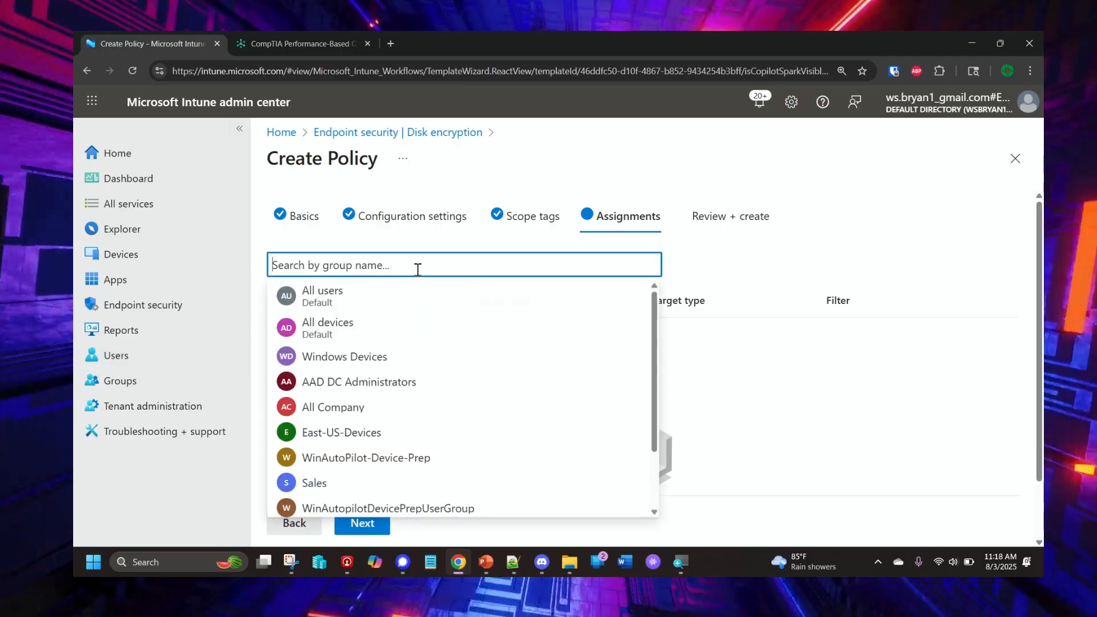
pyautogui.click(334, 365)
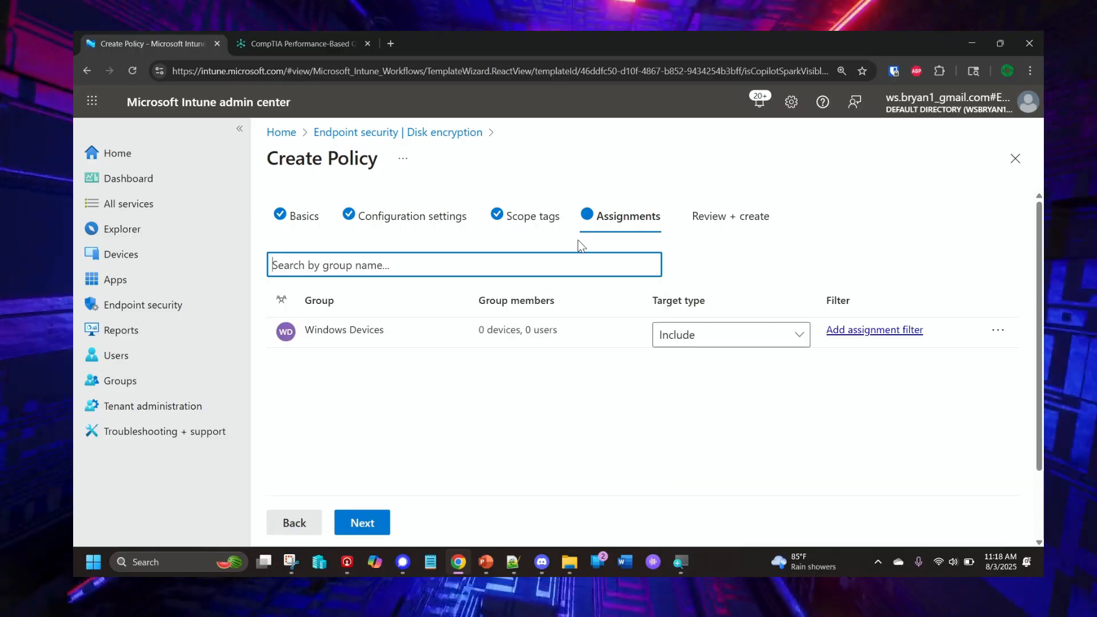
# - Apply the Device-Ver-01 assignment filter in Include mode to the Windows Devices group and check the options for changing it
pyautogui.click(849, 332)
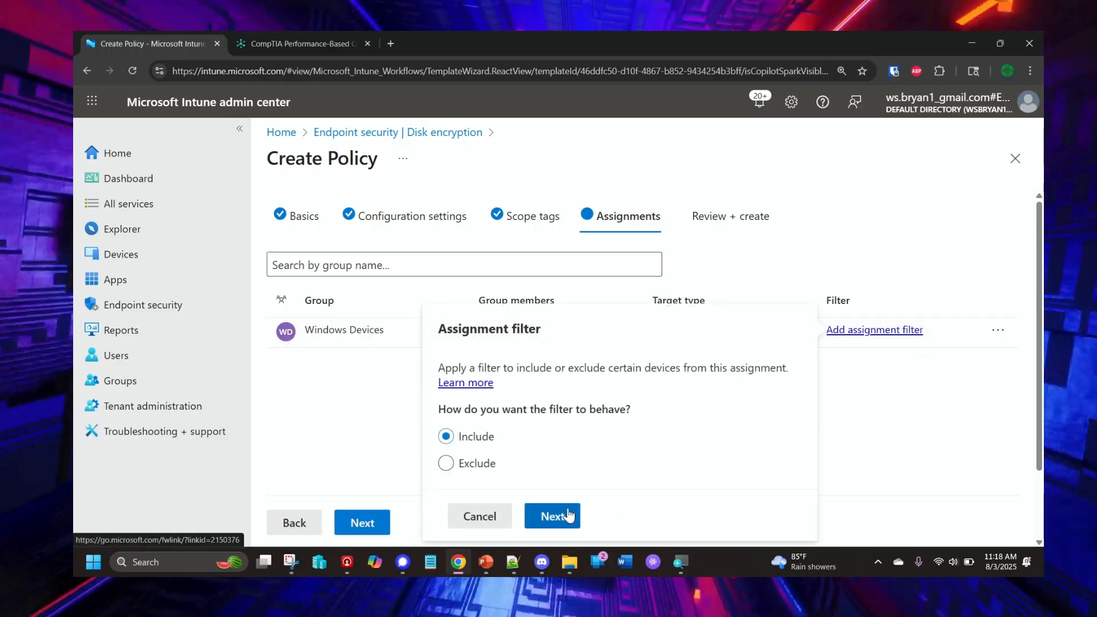
pyautogui.click(543, 514)
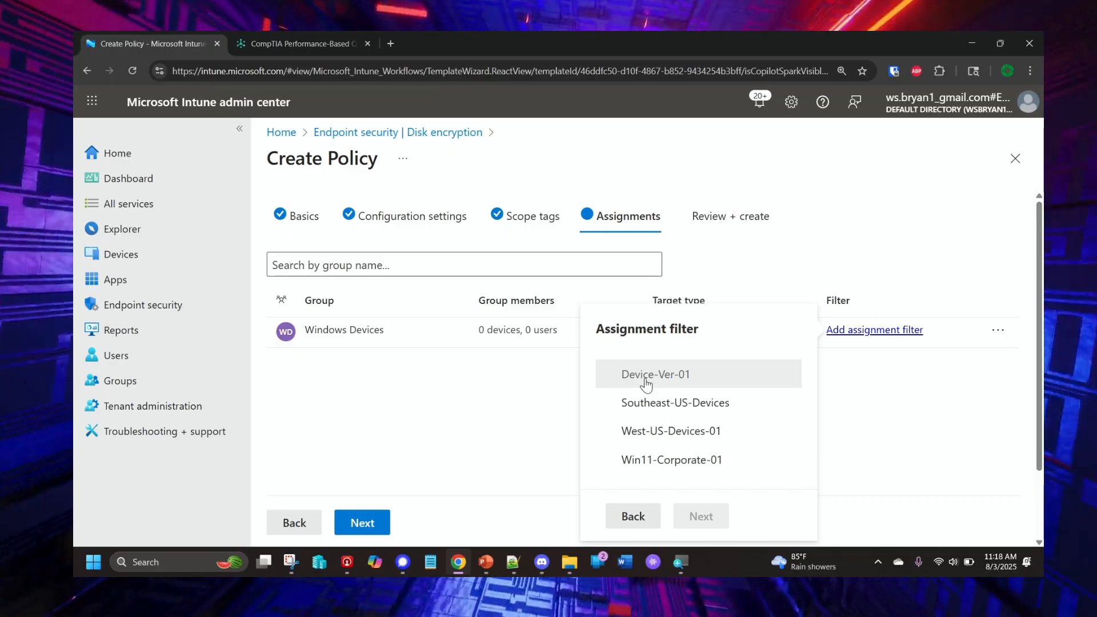
pyautogui.click(646, 378)
pyautogui.click(702, 514)
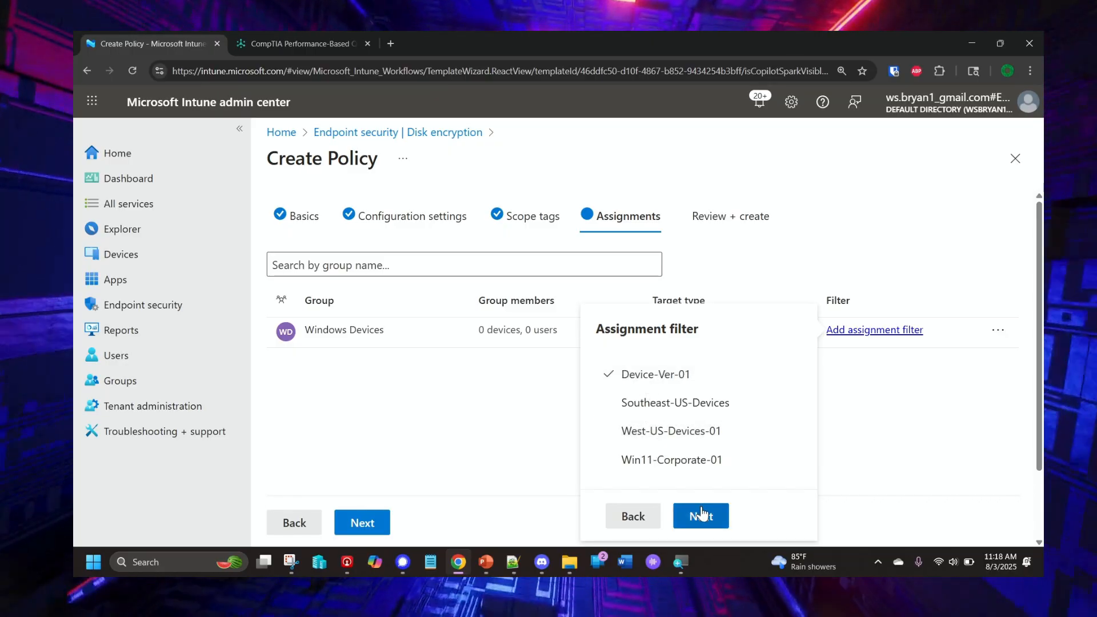
pyautogui.click(719, 471)
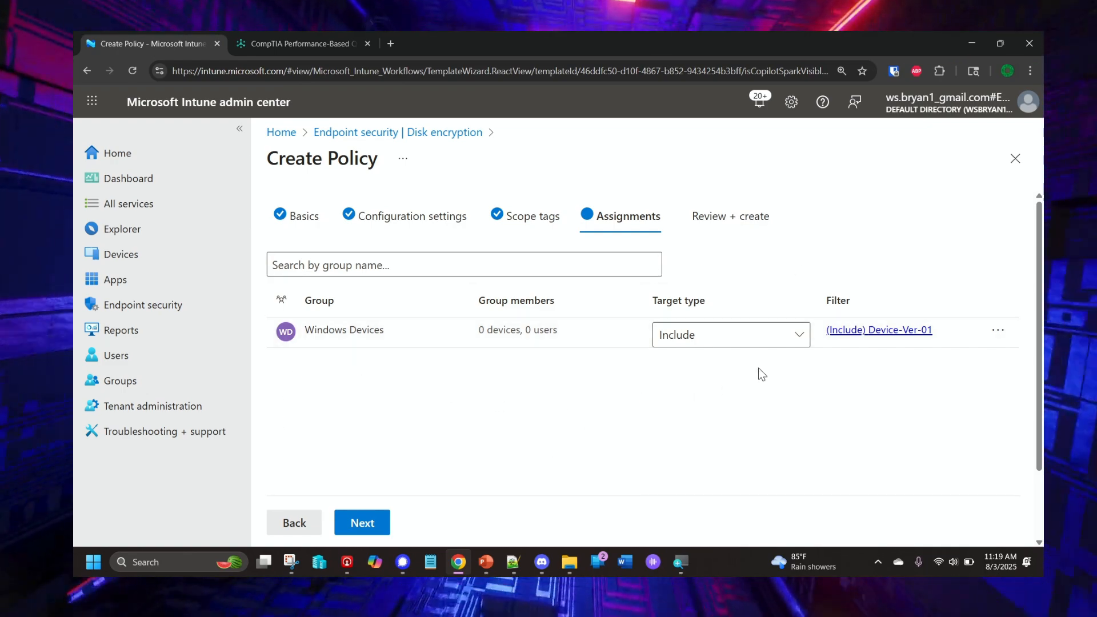
pyautogui.click(900, 332)
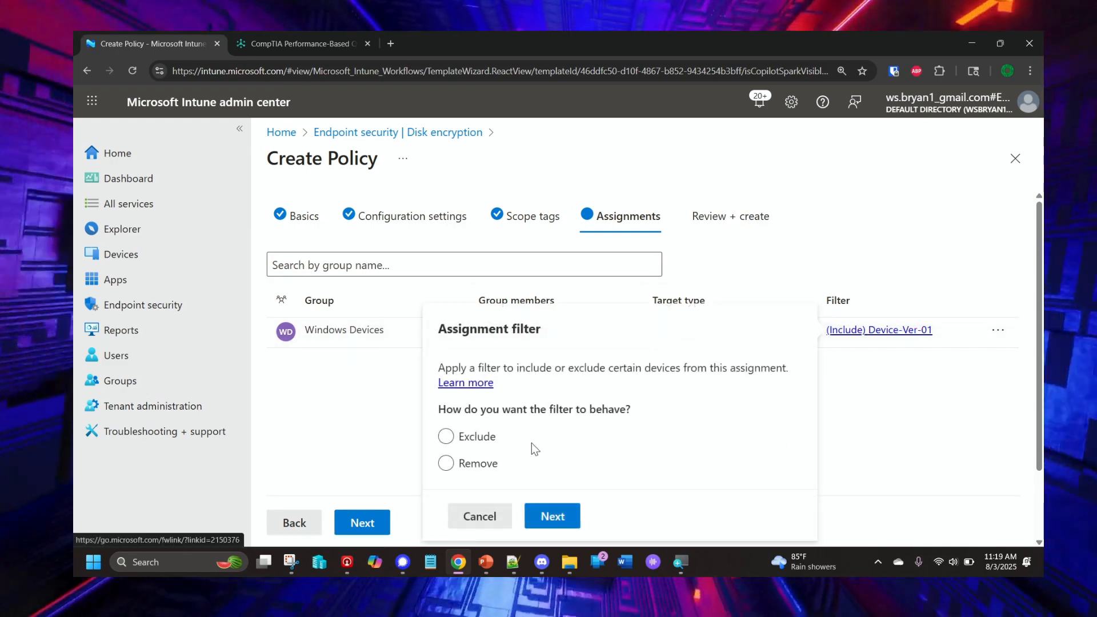
pyautogui.click(879, 380)
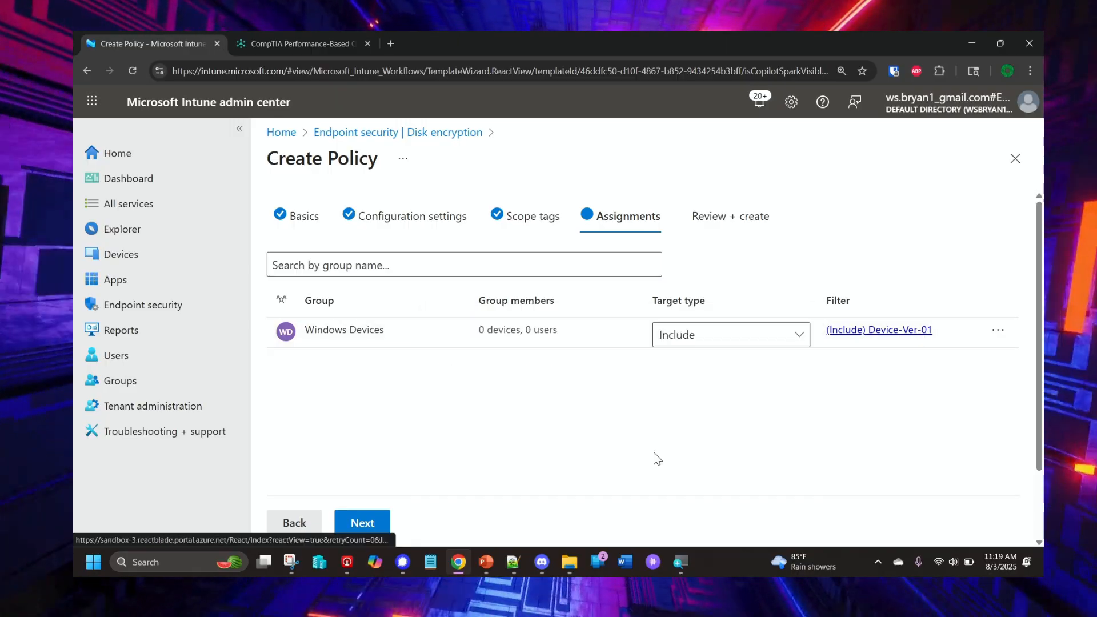
# - Continue to the policy review, check the Basics section and save the new BitLocker policy
pyautogui.click(361, 521)
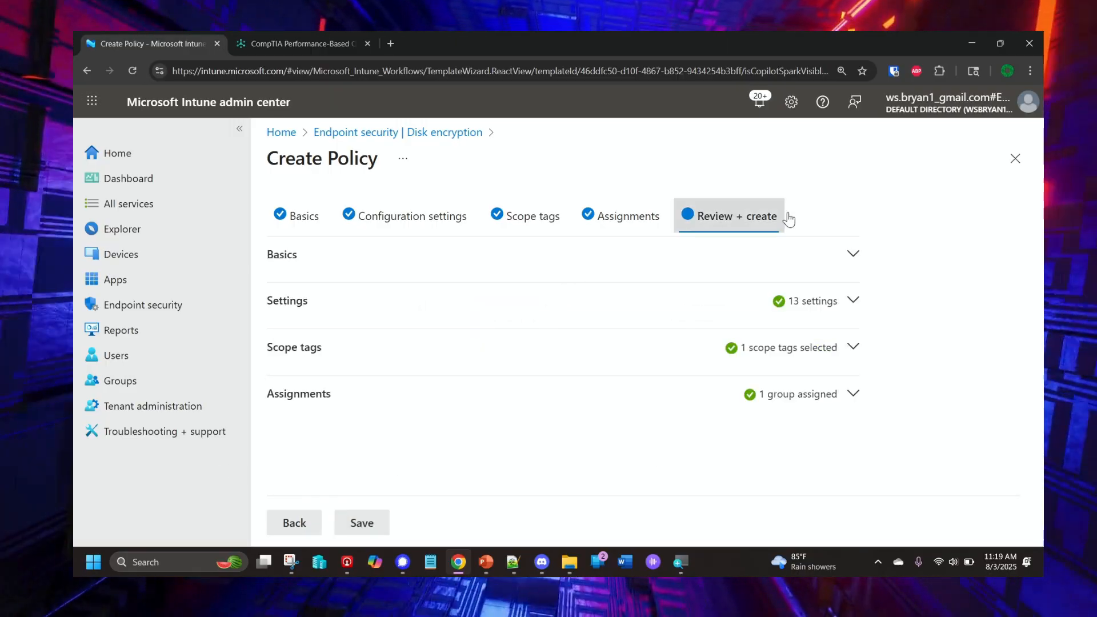
pyautogui.click(842, 268)
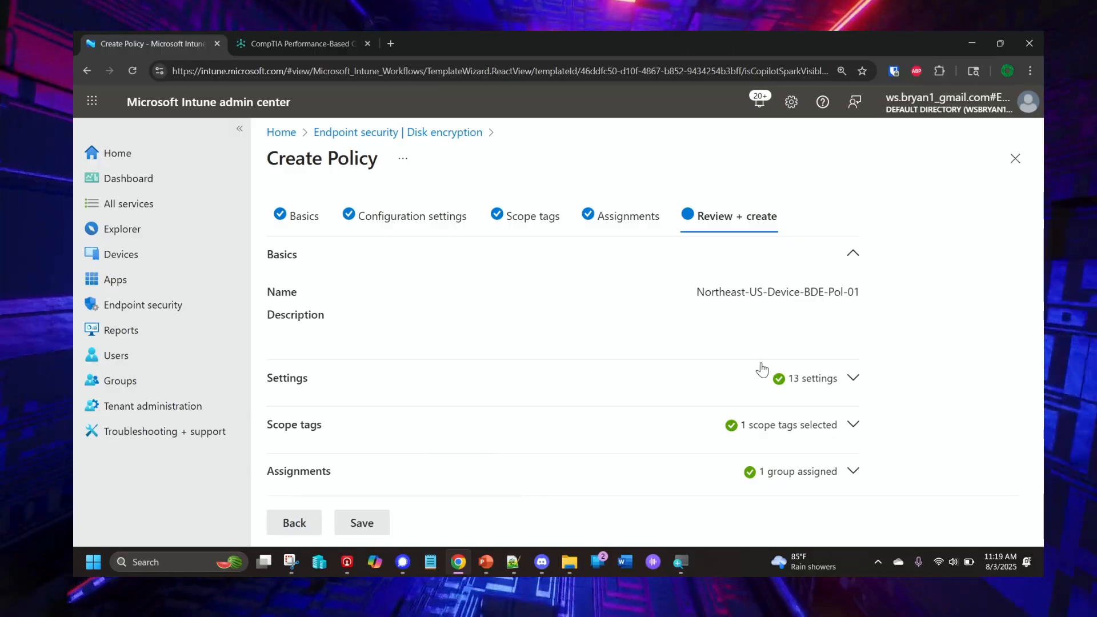
pyautogui.click(361, 523)
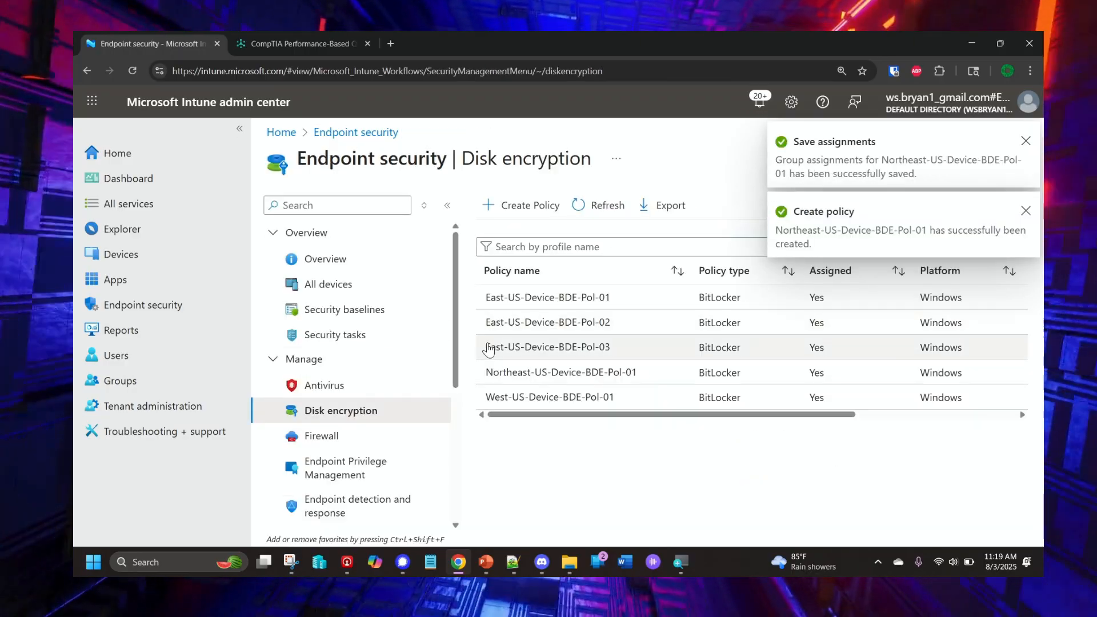
# - Refresh the disk encryption policy list, open Northeast-US-Device-BDE-Pol-01 and examine its check-in status, reports and properties
pyautogui.moveTo(307, 162); pyautogui.dragTo(592, 162)
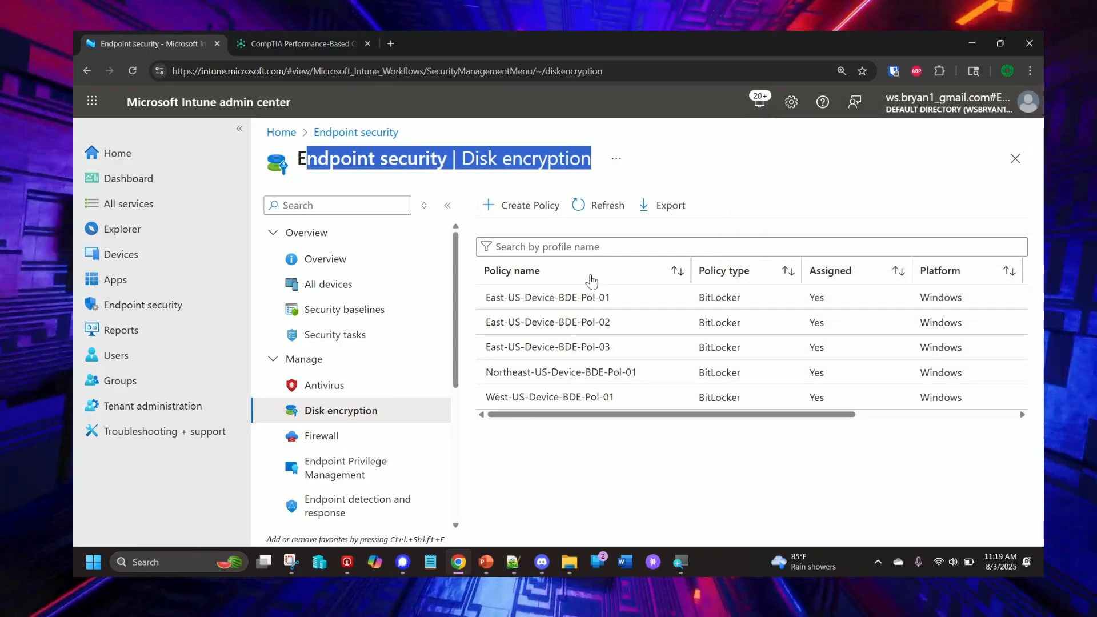
pyautogui.click(602, 213)
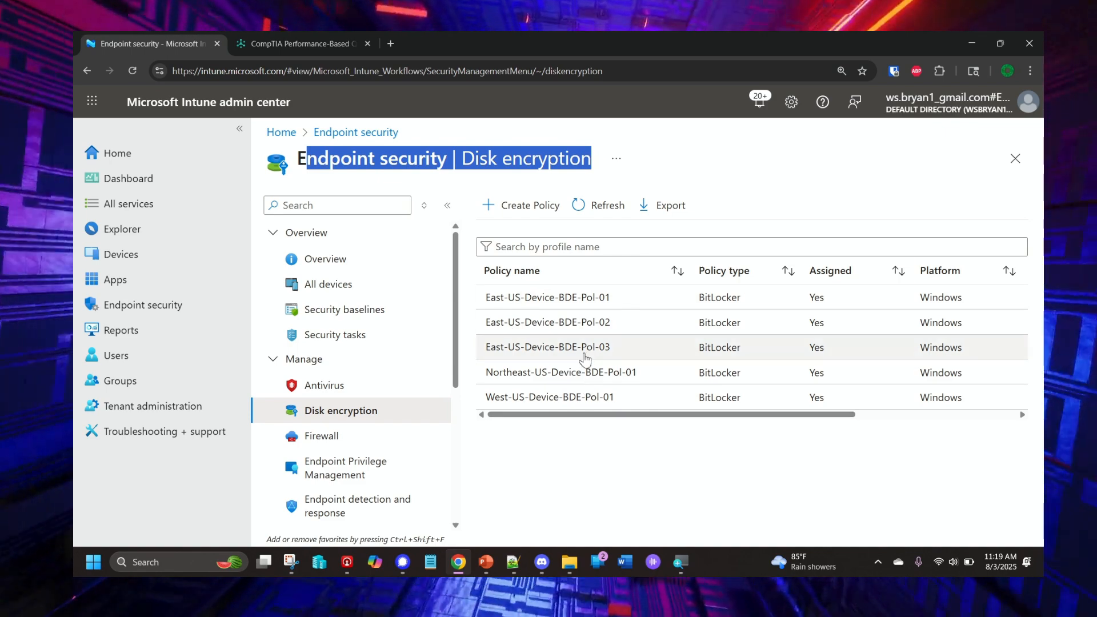
pyautogui.click(580, 380)
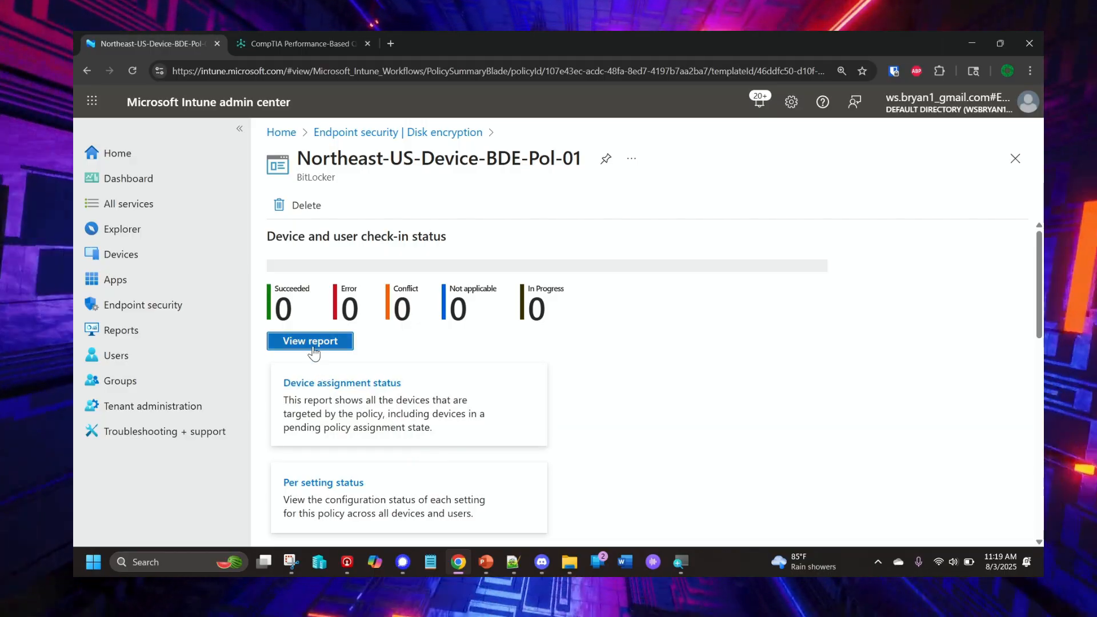
pyautogui.scroll(-3, 469, 395)
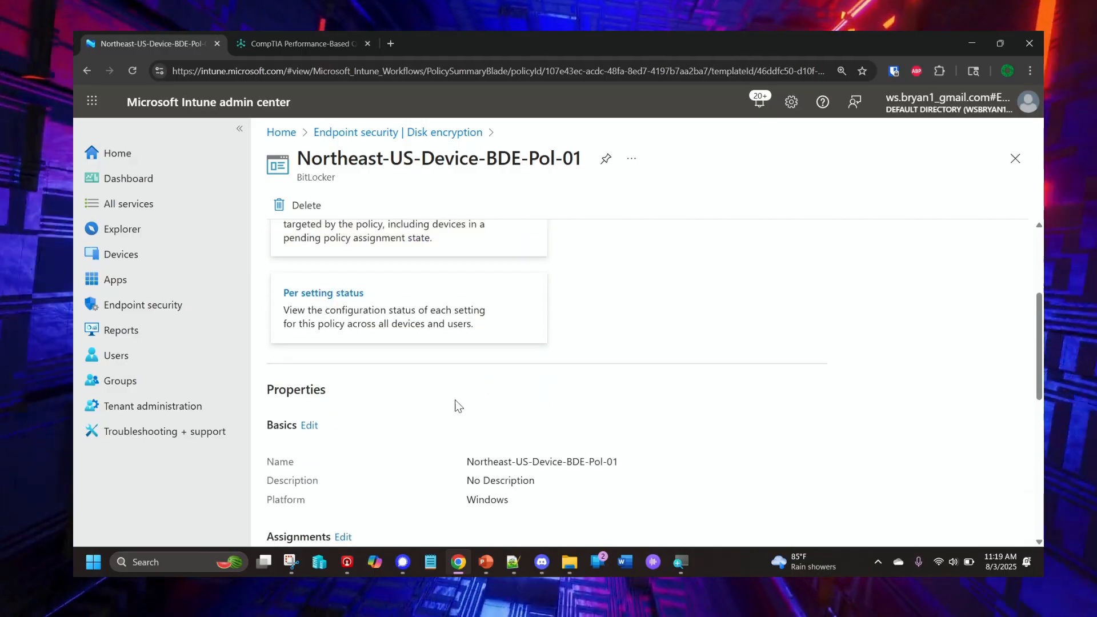
pyautogui.scroll(1, 321, 298)
pyautogui.scroll(1, 322, 297)
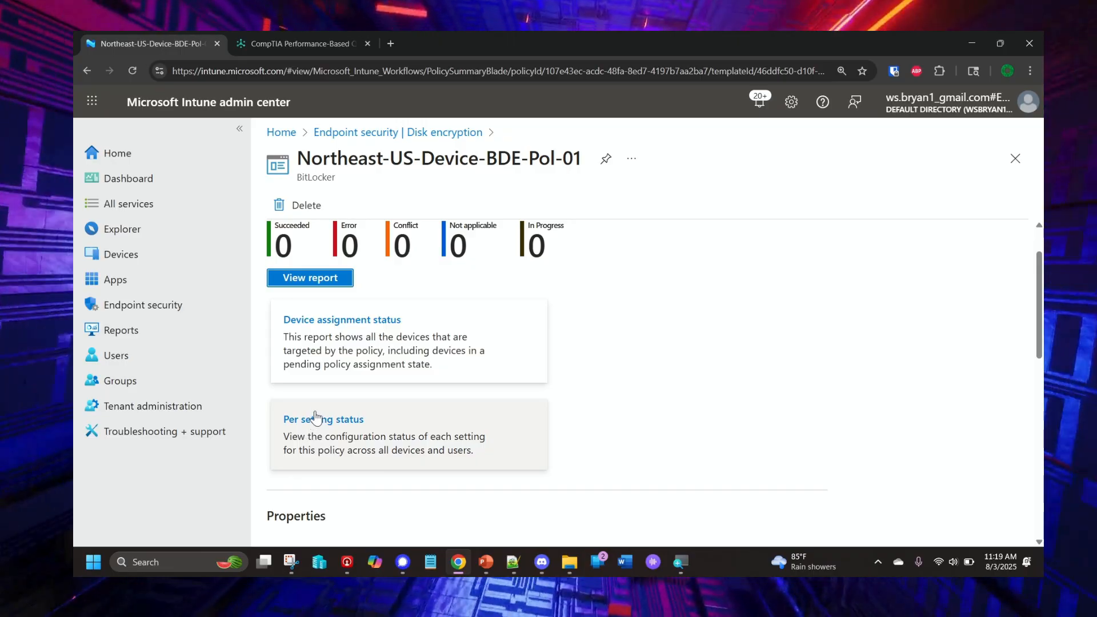
pyautogui.scroll(-2, 372, 324)
pyautogui.scroll(-2, 373, 324)
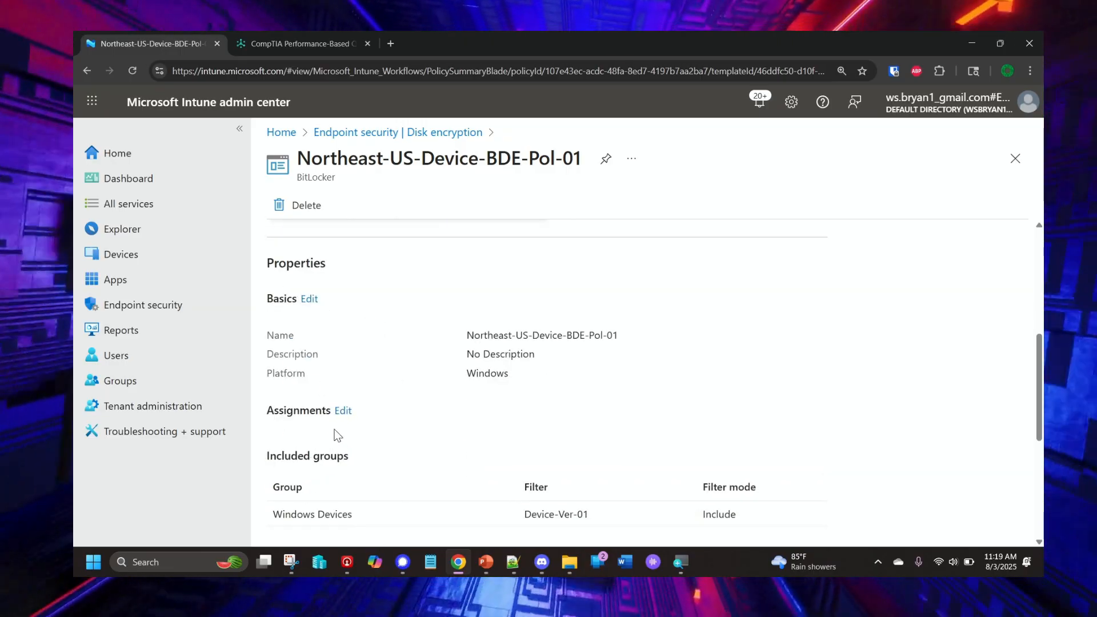
# - Edit the policy's assignments and remove the Device-Ver-01 filter from the Windows Devices group
pyautogui.click(343, 411)
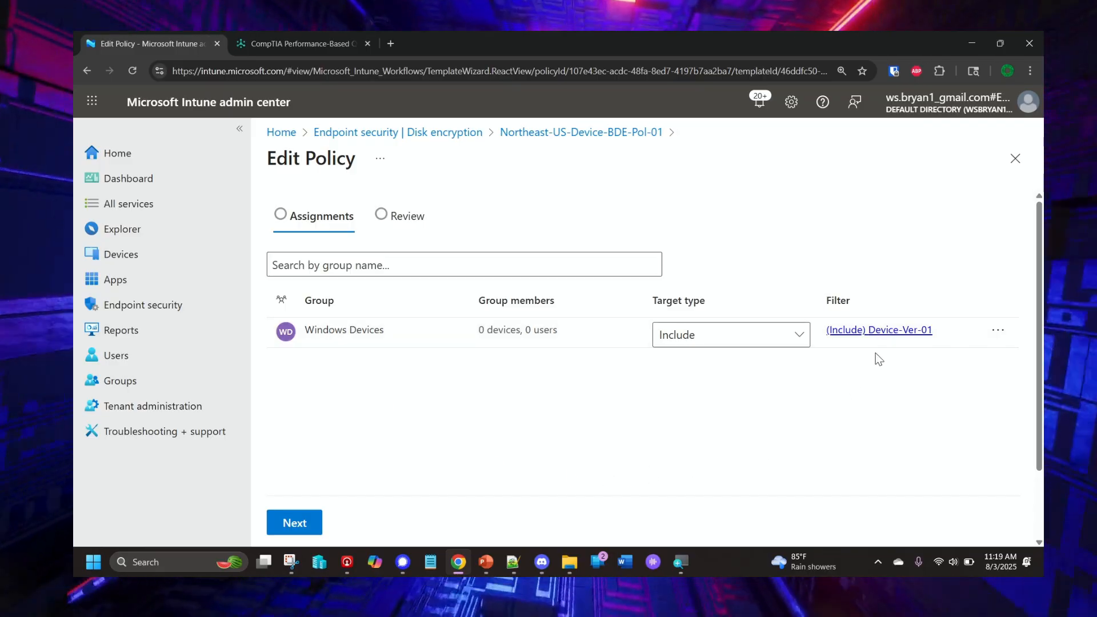
pyautogui.click(918, 333)
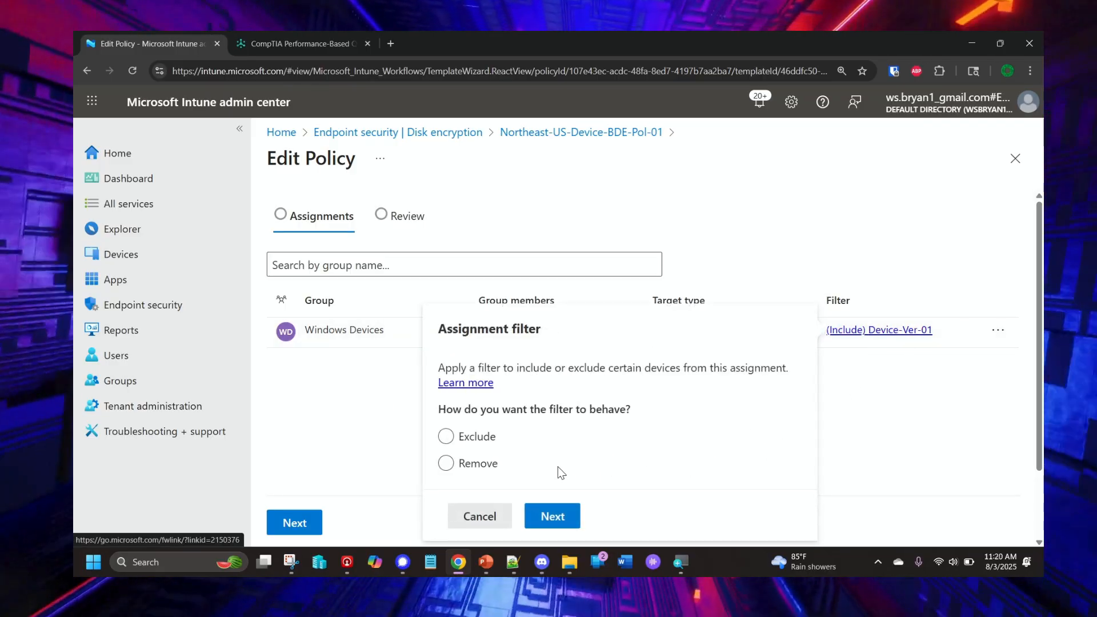
pyautogui.click(446, 463)
pyautogui.click(554, 517)
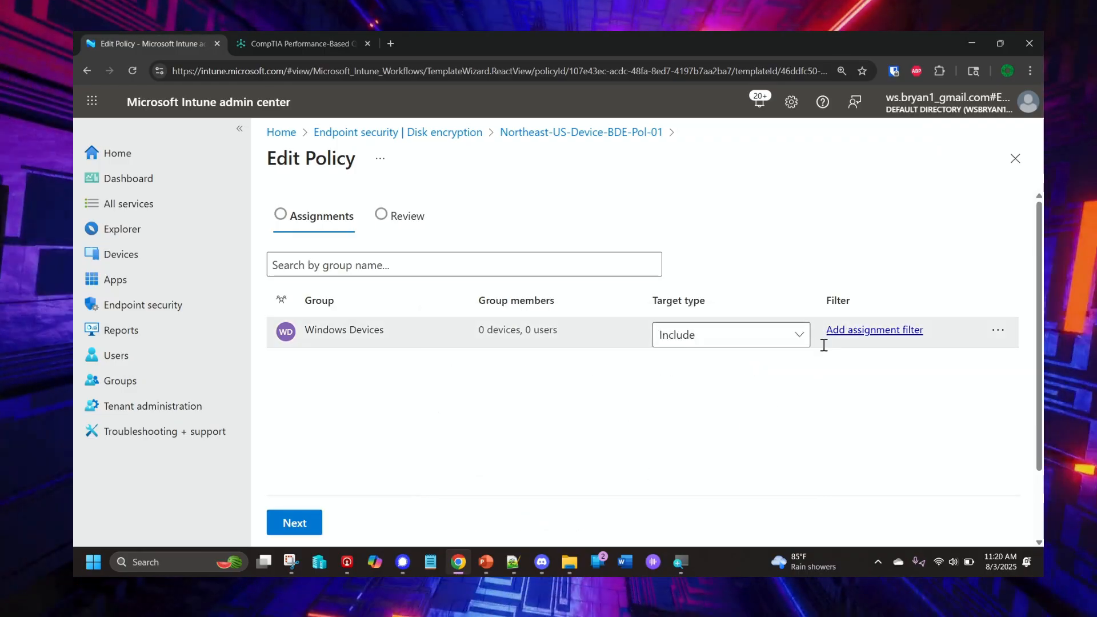
# - Review the edited Windows Devices assignment details and save the policy change
pyautogui.click(293, 523)
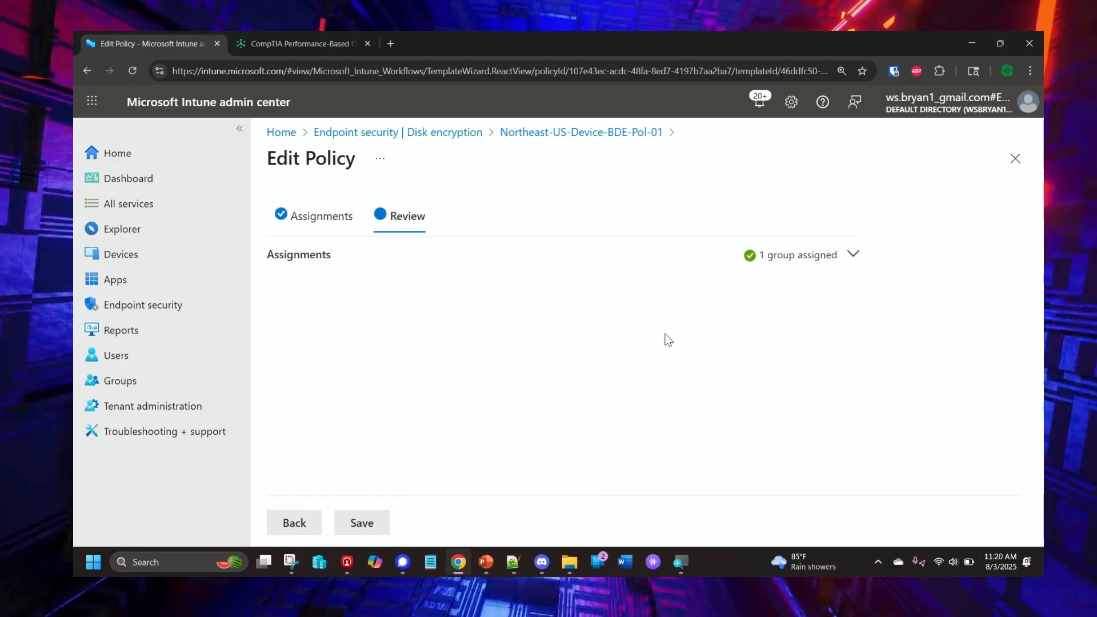
pyautogui.click(852, 255)
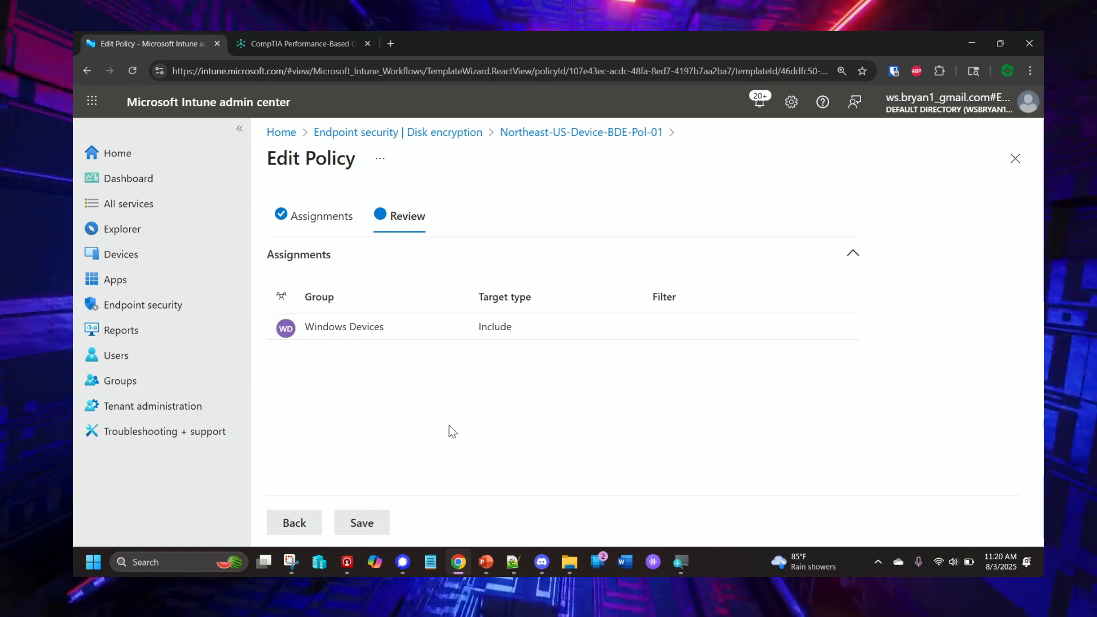
pyautogui.click(372, 523)
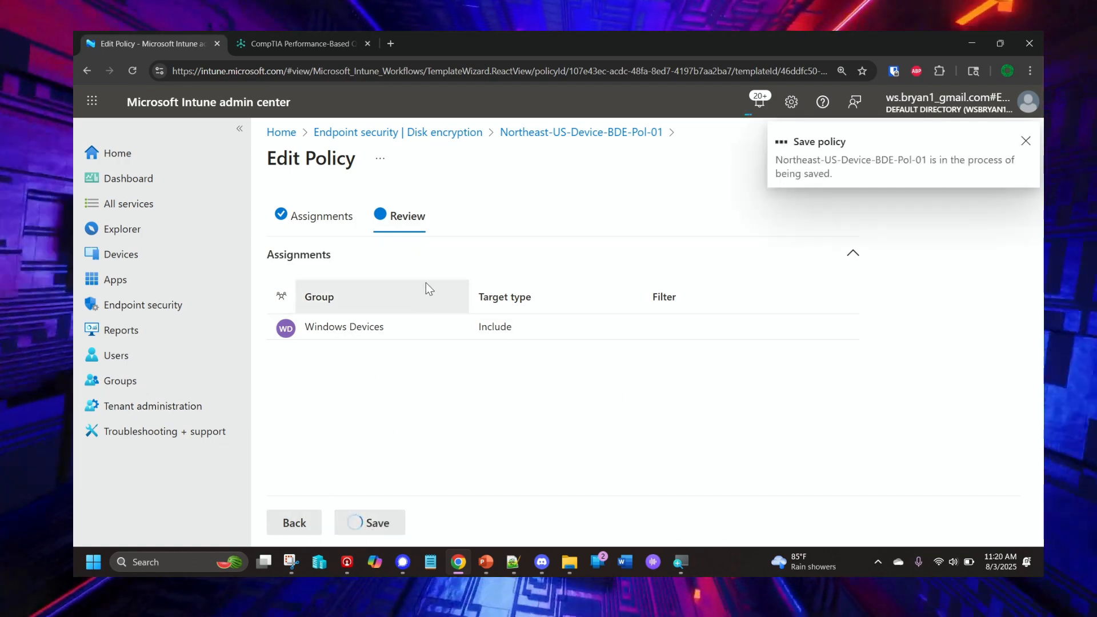